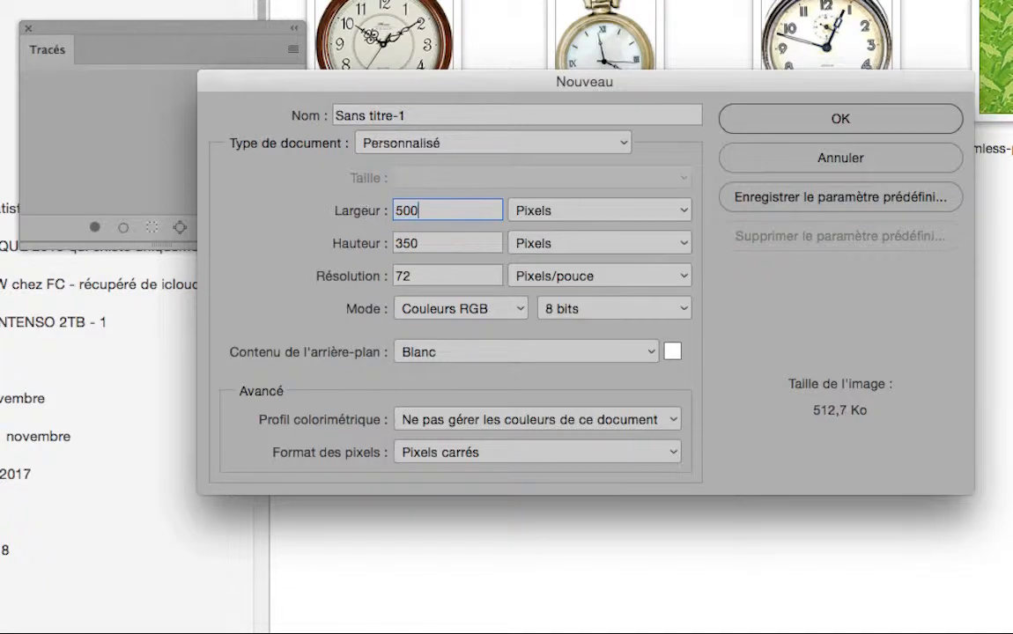
# - Create a new 500 × 500 pixel document at 72 pixels/inch in 8-bit RGB with a white background
pyautogui.press('Tab')
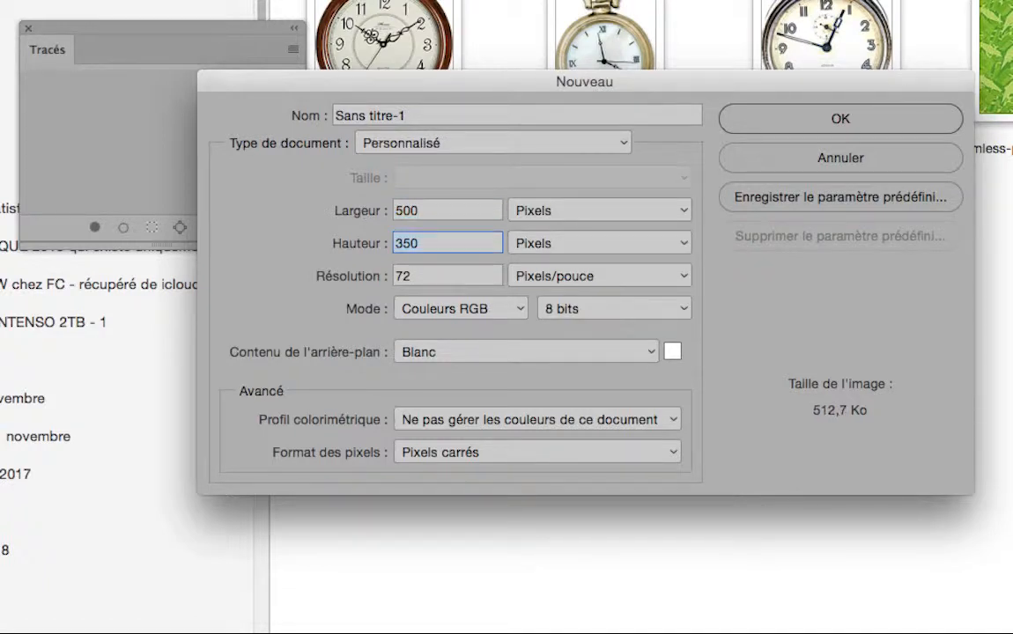
pyautogui.write('500')
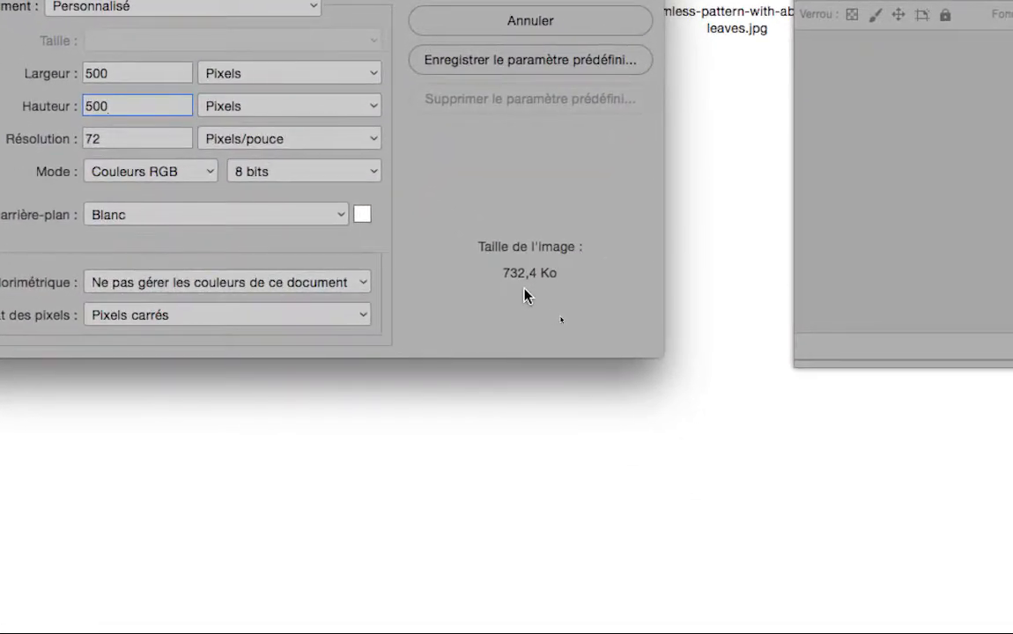
pyautogui.press('alt')
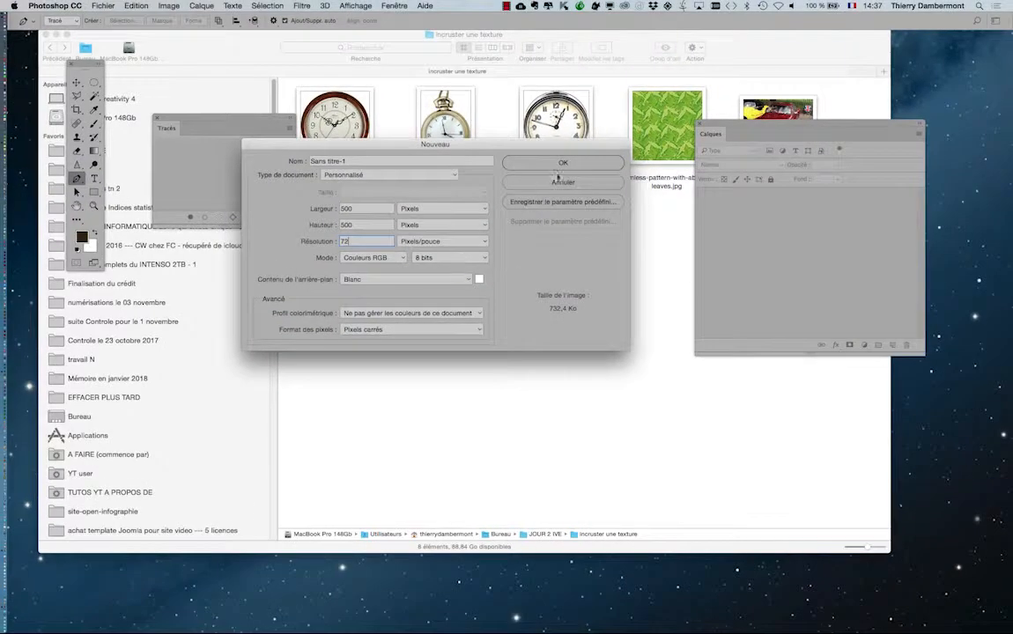
pyautogui.click(559, 163)
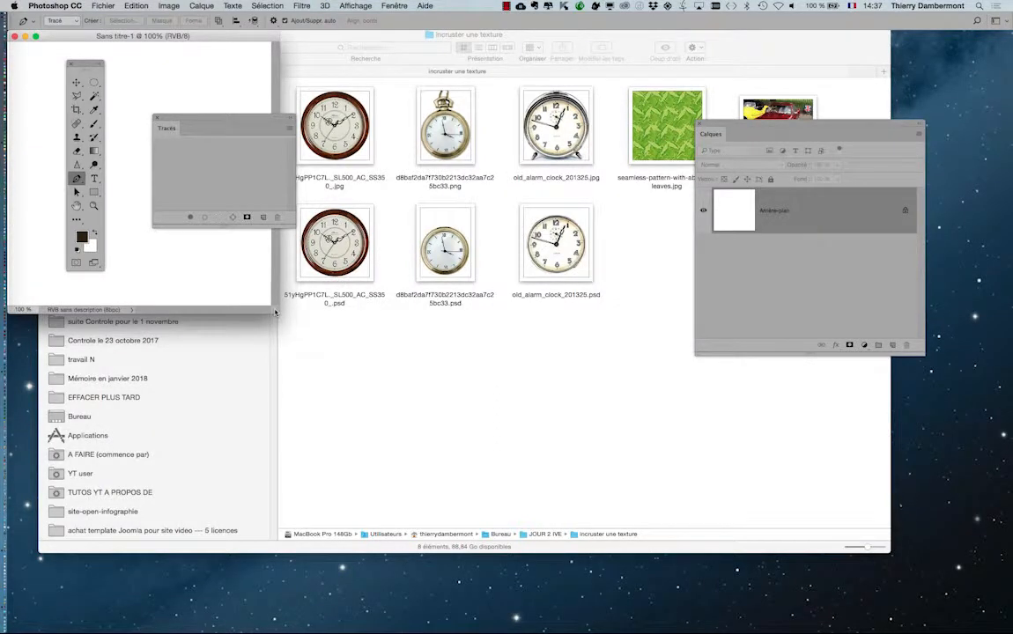
# - Enlarge the document window, close the Tracés panel, and move the window toward the middle of the screen
pyautogui.moveTo(275, 312); pyautogui.dragTo(453, 414)
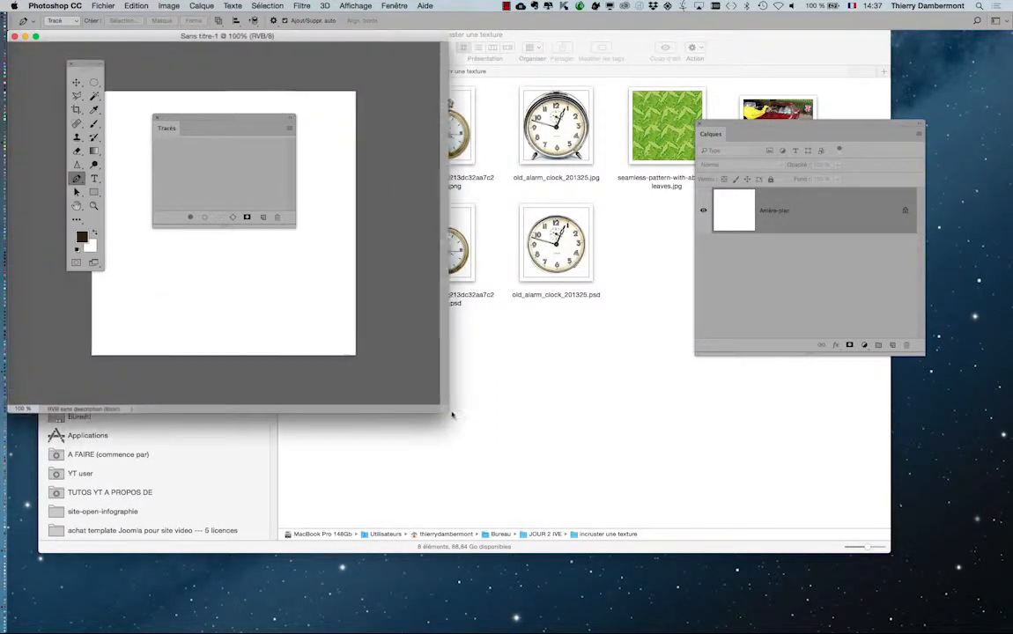
pyautogui.click(156, 118)
pyautogui.moveTo(152, 38); pyautogui.dragTo(348, 191)
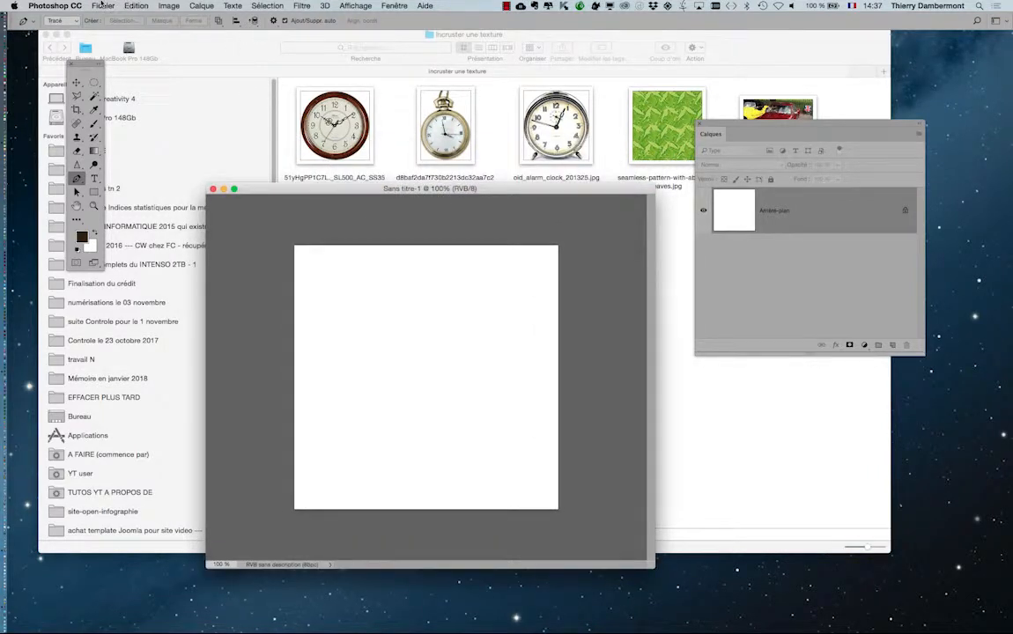
# - Import and embed the wooden wall clock file 51yHgPP1C7L._SL500_AC_SS350_.psd and accept its placement
pyautogui.click(102, 5)
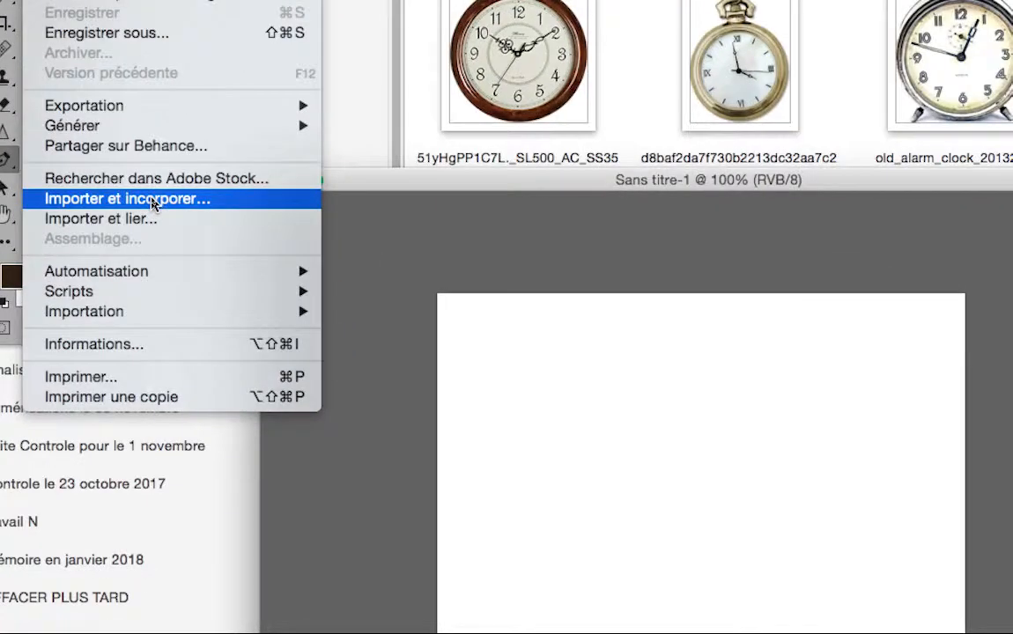
pyautogui.click(153, 204)
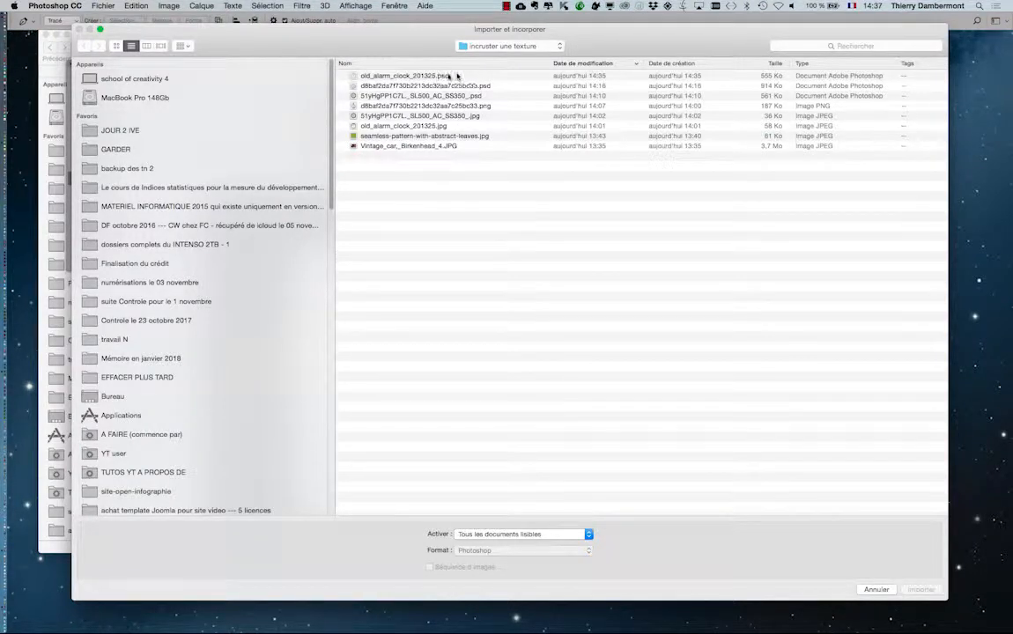
pyautogui.click(115, 45)
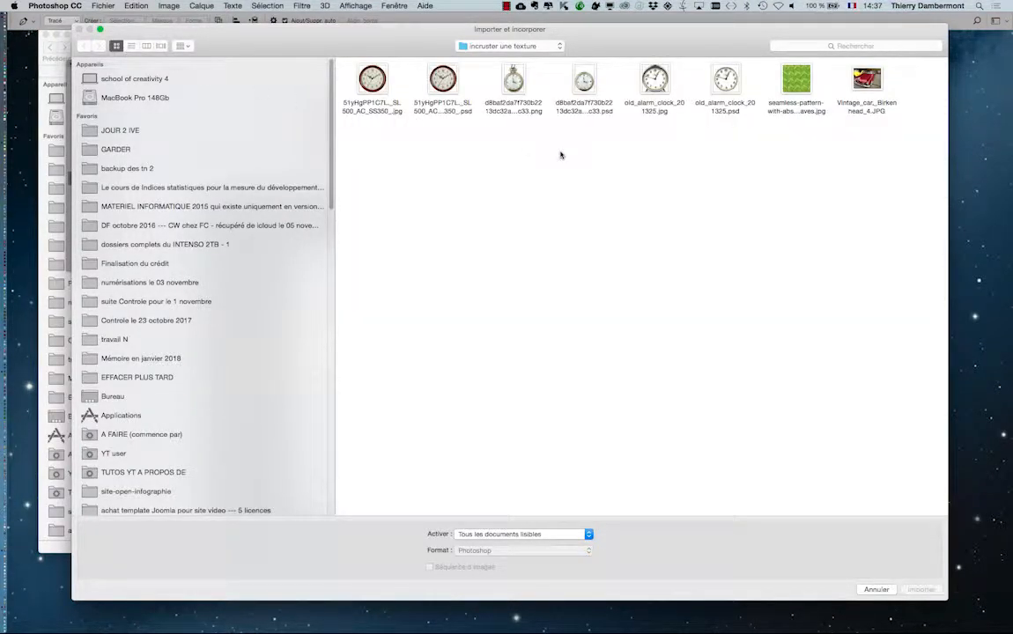
pyautogui.click(443, 83)
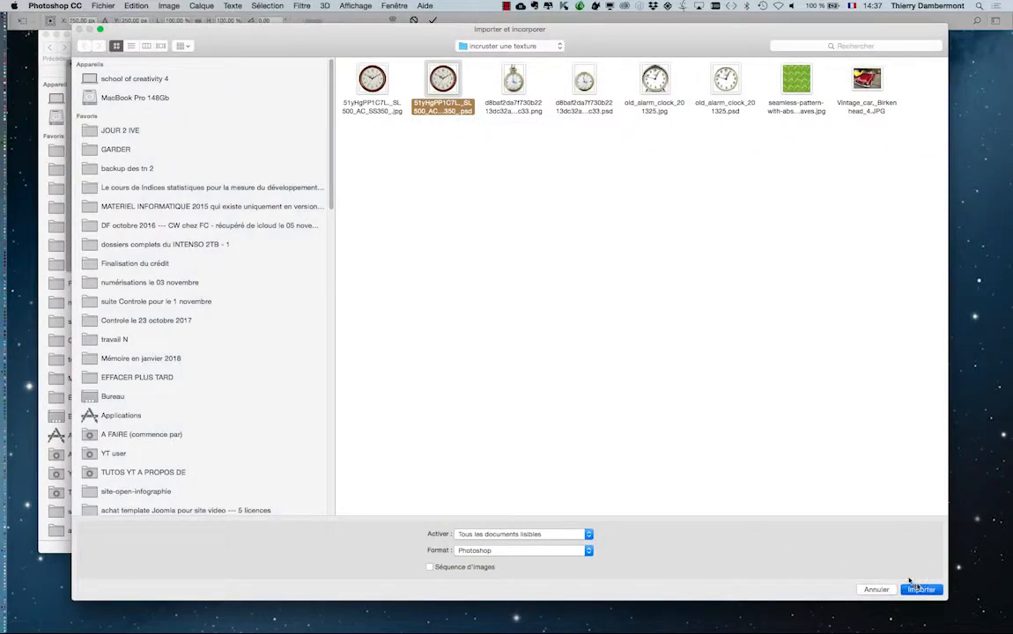
pyautogui.click(916, 588)
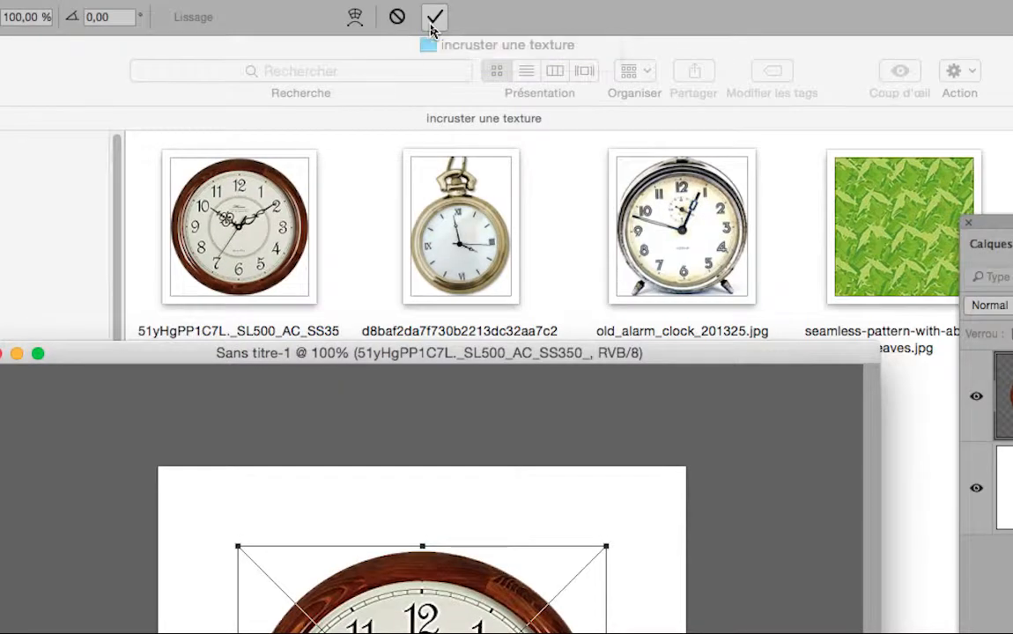
pyautogui.click(432, 21)
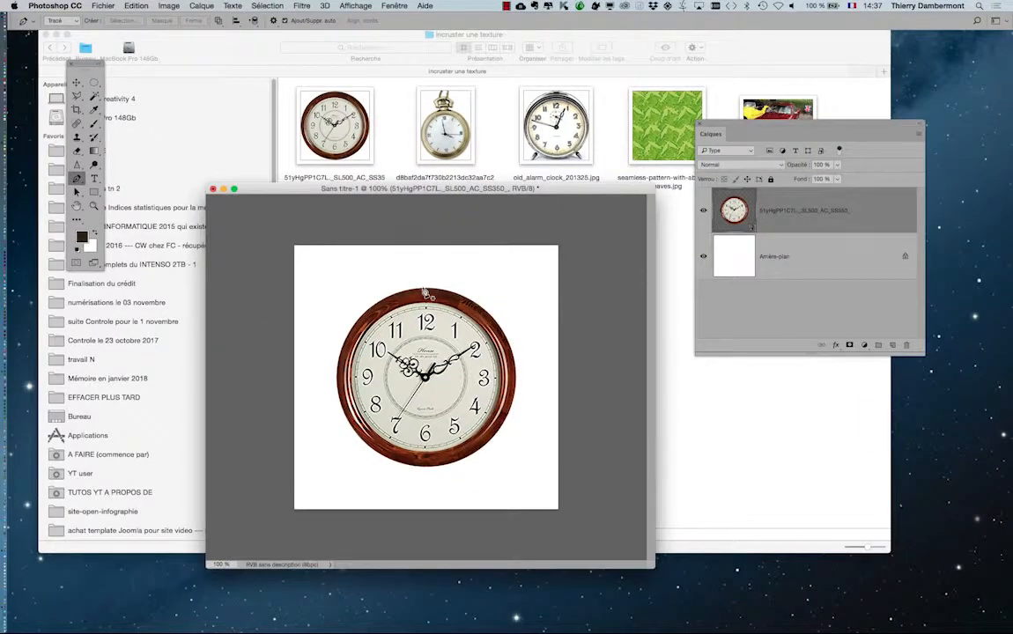
# - Import and embed the pocket watch file d8baf2da7f730b2213dc32aa7c25bc33.psd and accept its placement
pyautogui.click(95, 5)
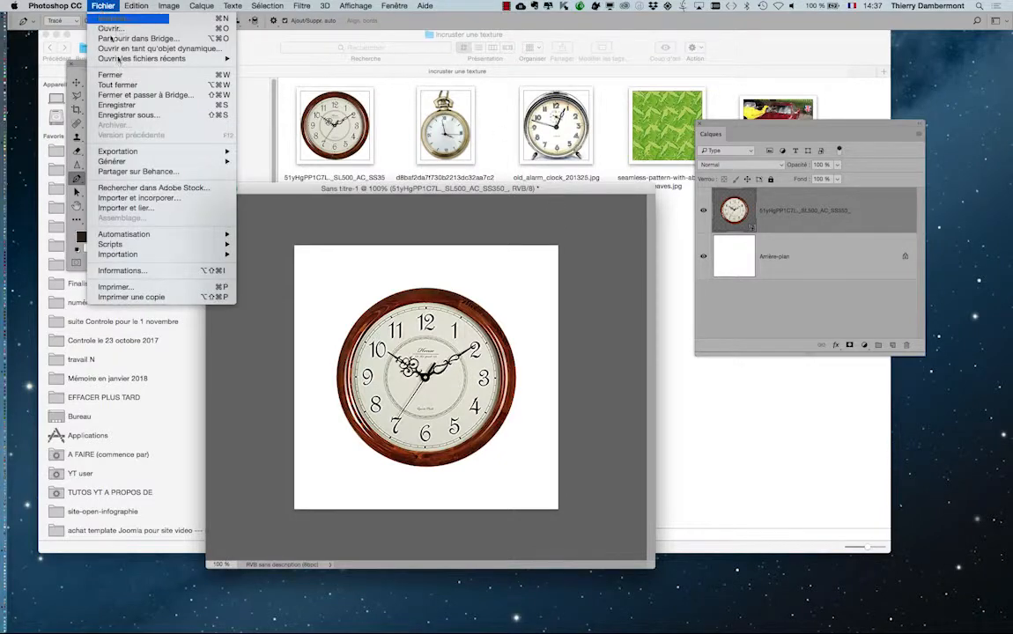
pyautogui.click(137, 198)
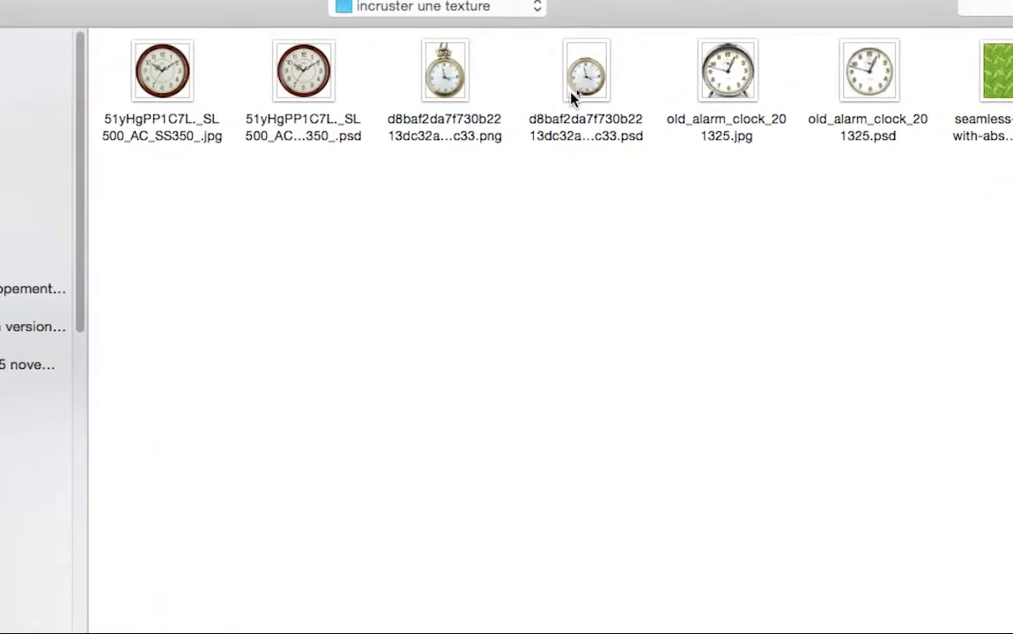
pyautogui.click(571, 98)
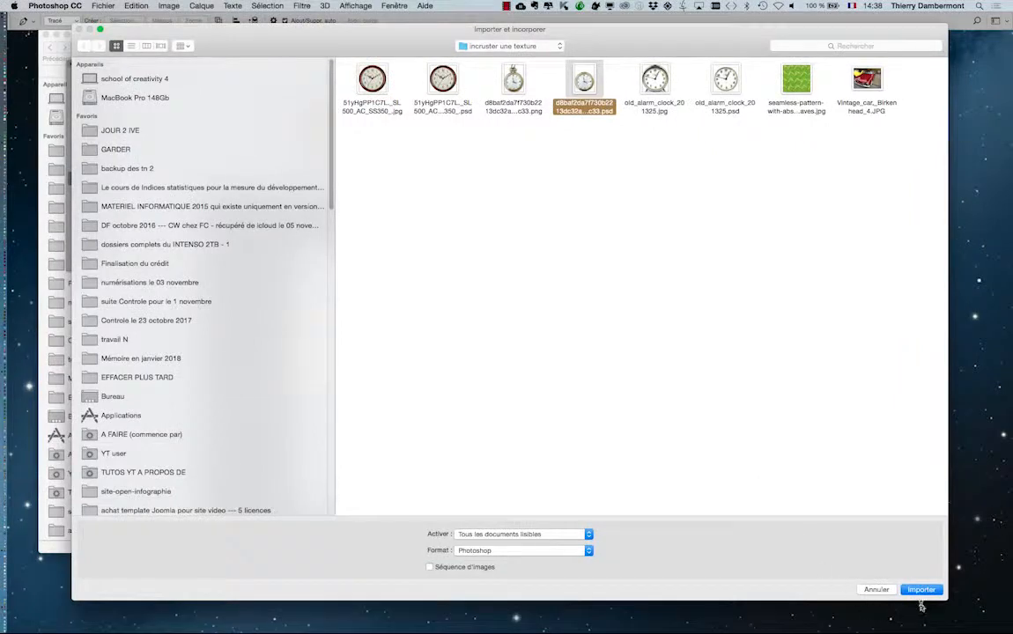
pyautogui.click(920, 589)
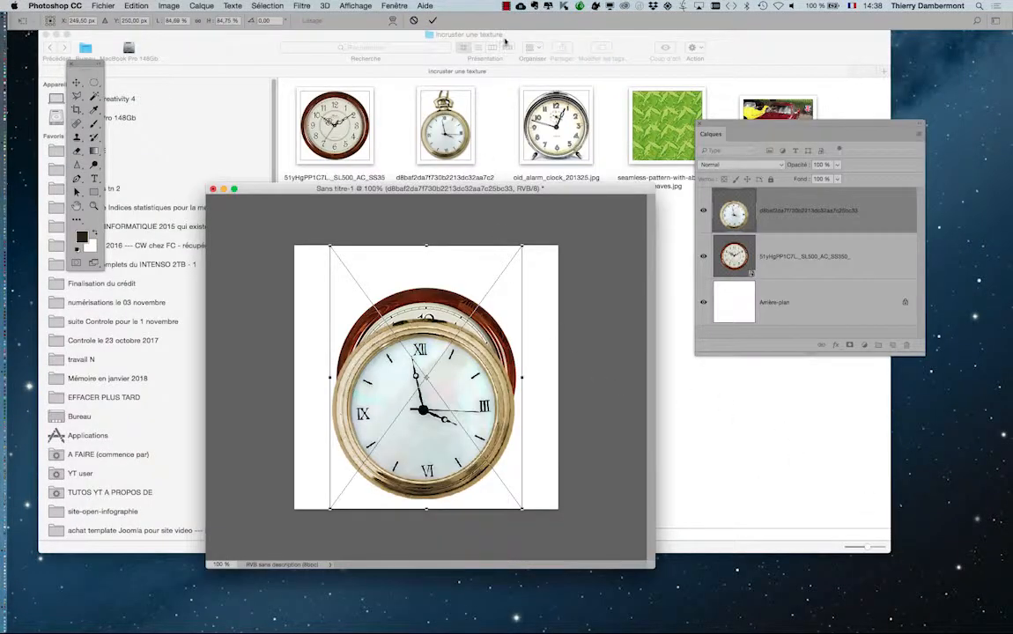
pyautogui.click(432, 20)
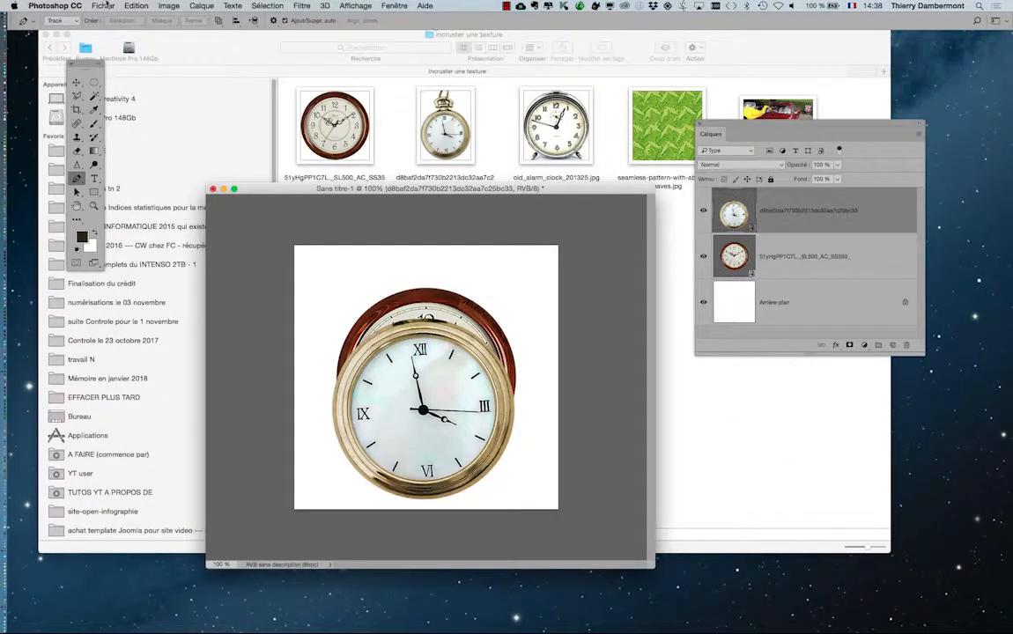
# - Import and embed the alarm clock file old_alarm_clock_201325.psd and accept its placement
pyautogui.click(104, 5)
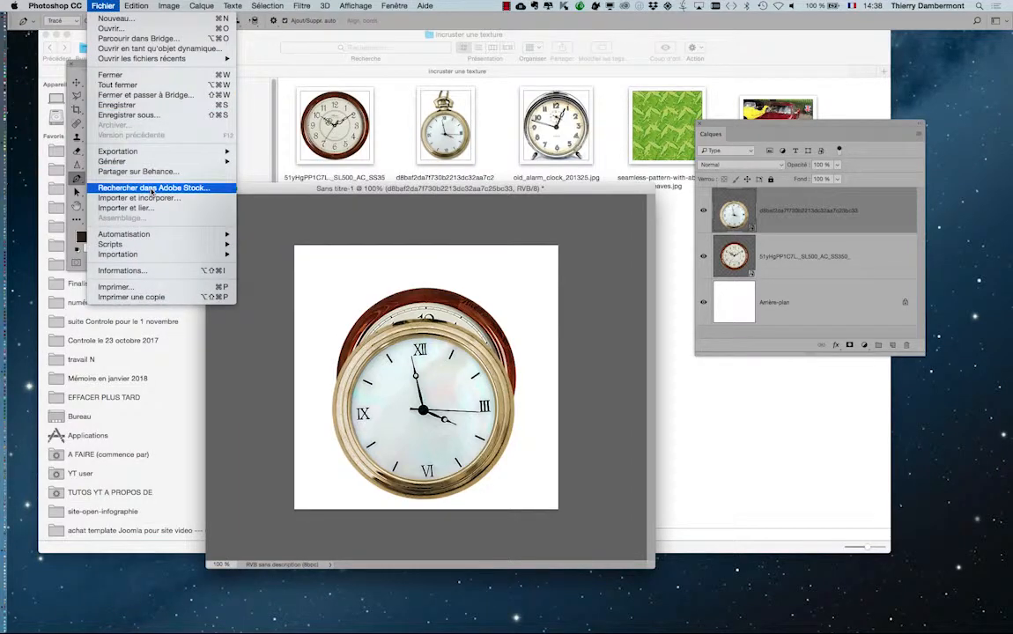
pyautogui.click(136, 199)
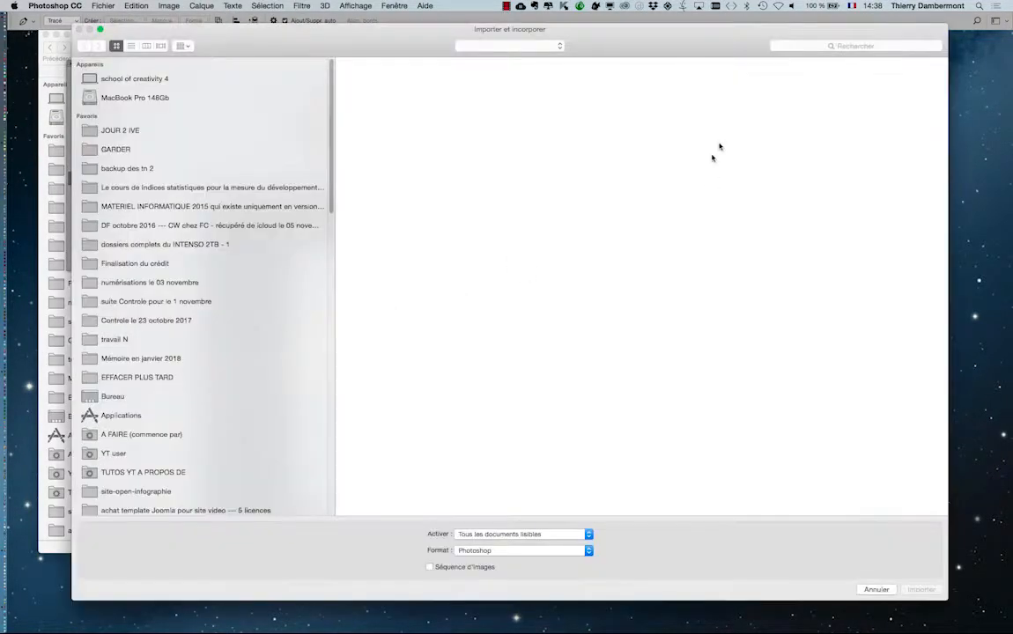
pyautogui.click(727, 84)
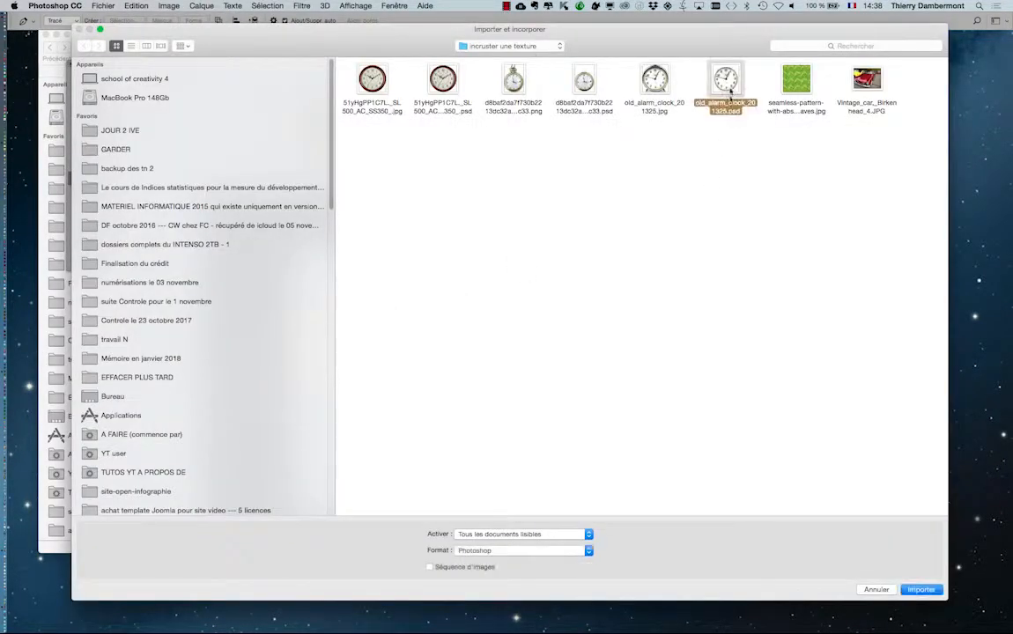
pyautogui.click(921, 589)
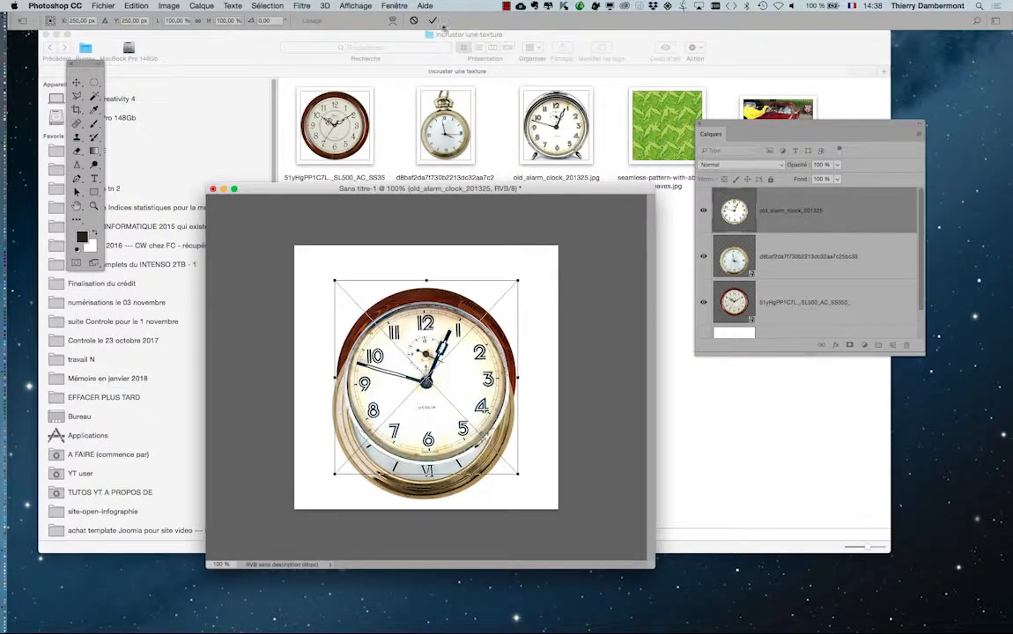
pyautogui.click(432, 19)
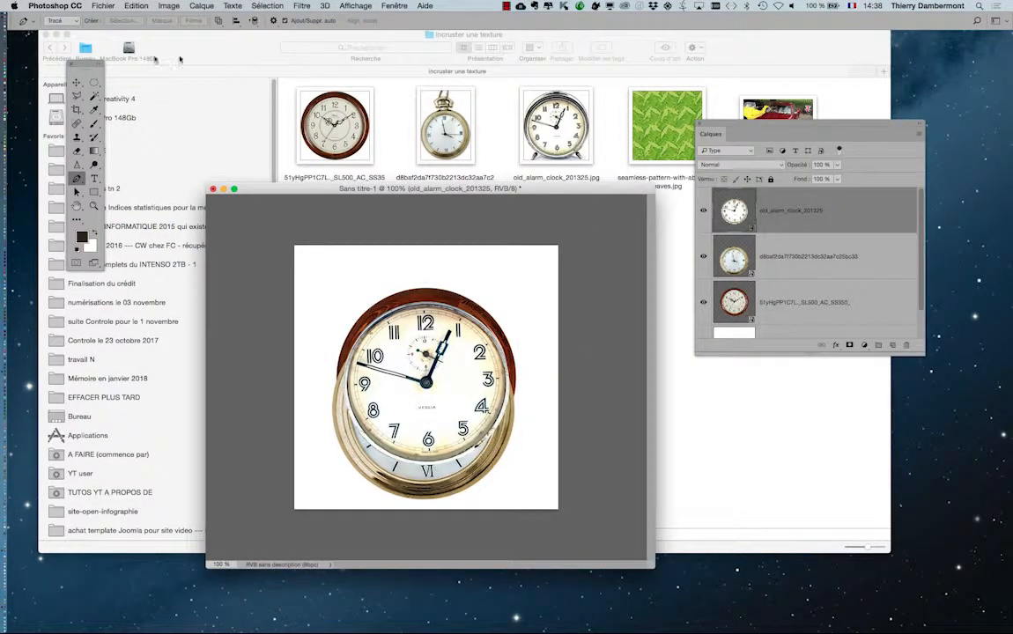
# - Display the document in full-screen mode, then move the alarm clock to the canvas's upper left and the pocket watch to its lower left
pyautogui.click(77, 82)
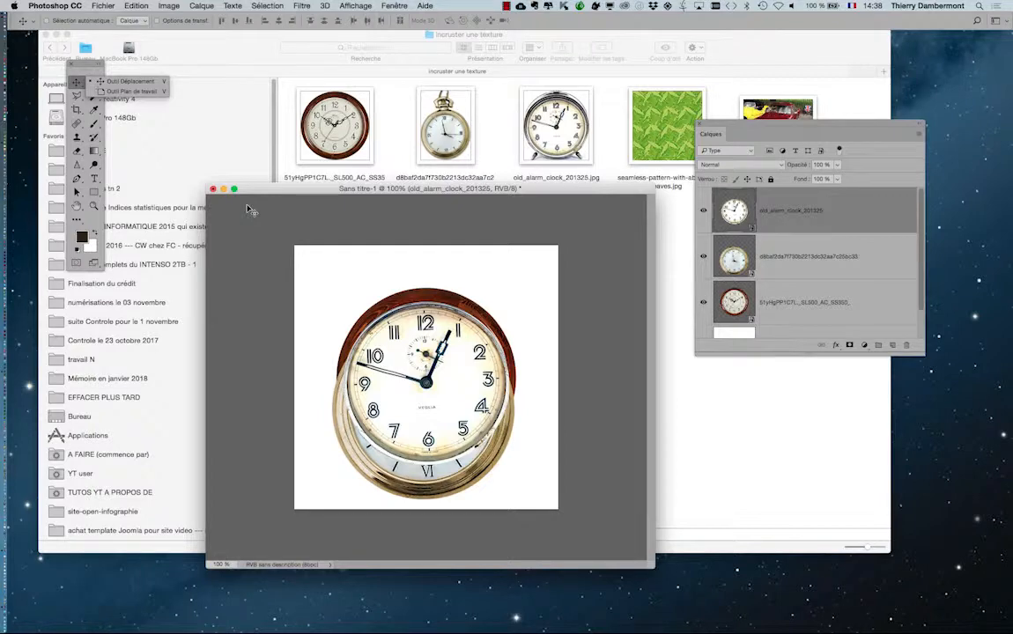
pyautogui.press('f')
pyautogui.moveTo(520, 357); pyautogui.dragTo(470, 290)
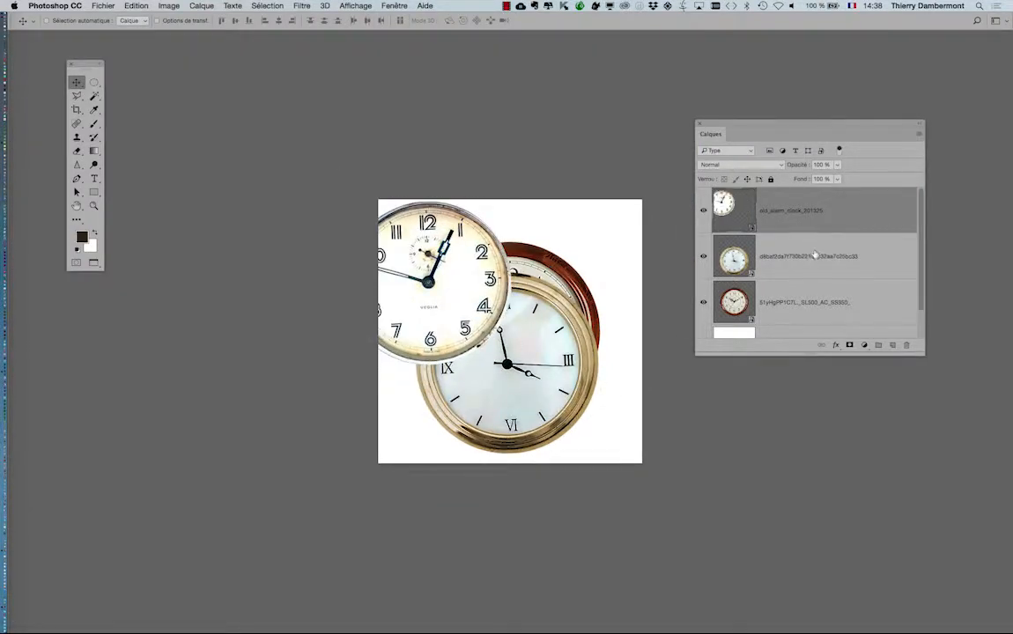
pyautogui.click(815, 256)
pyautogui.moveTo(499, 394); pyautogui.dragTo(476, 415)
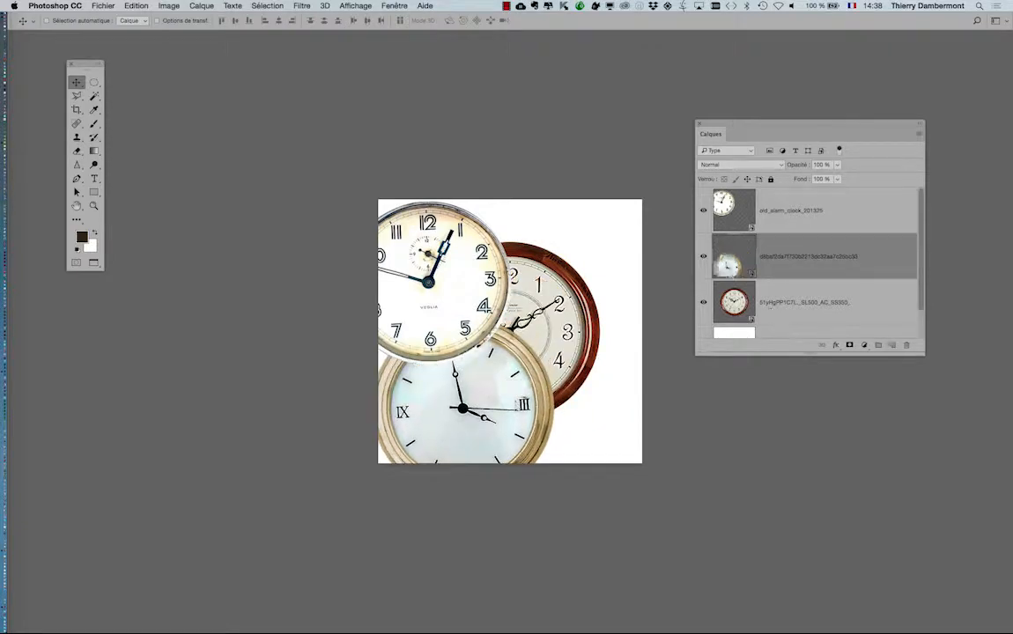
# - Move the wall clock to the canvas's upper right and shift the alarm clock and pocket watch slightly right
pyautogui.keyDown('super'); pyautogui.click(577, 319); pyautogui.keyUp('super')
pyautogui.moveTo(592, 300); pyautogui.dragTo(622, 279)
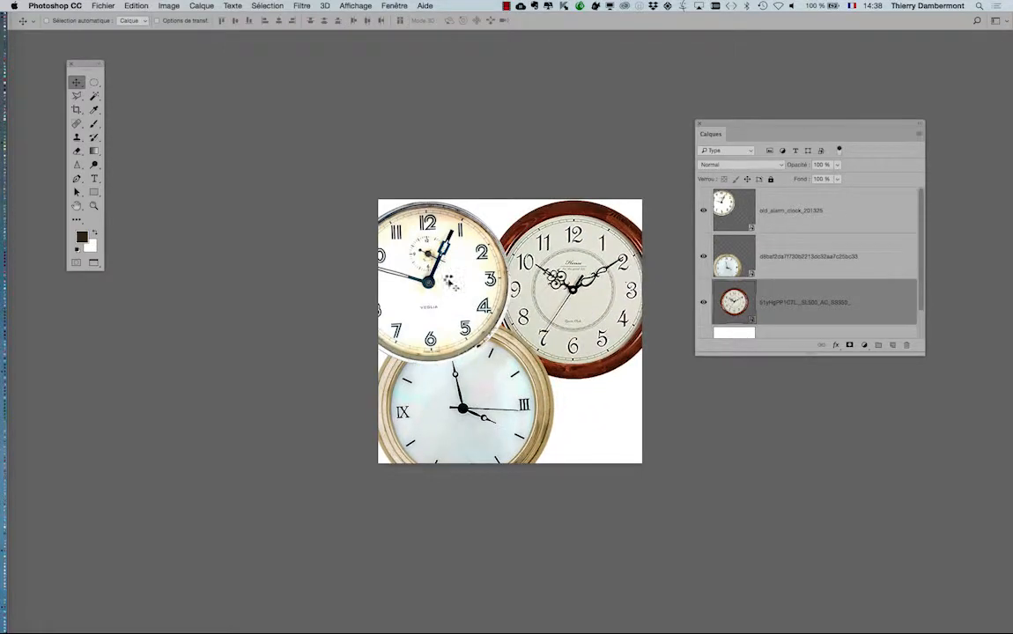
pyautogui.moveTo(443, 279); pyautogui.dragTo(473, 269)
pyautogui.click(703, 240)
pyautogui.click(777, 213)
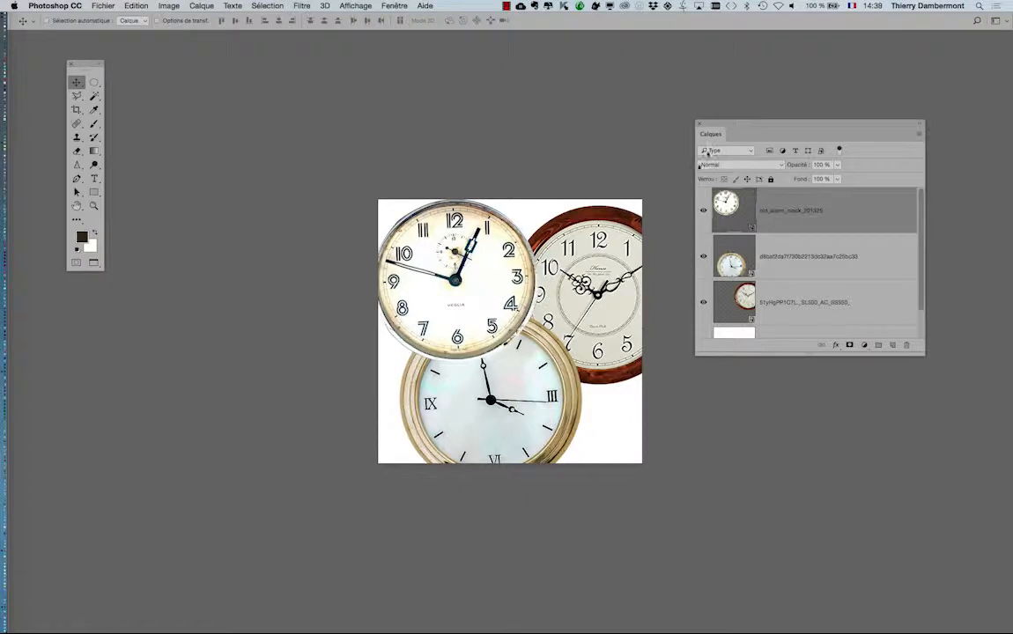
# - Extend the canvas on all four sides with the Crop tool so the three clocks fit with white space around them
pyautogui.moveTo(580, 339); pyautogui.dragTo(517, 304)
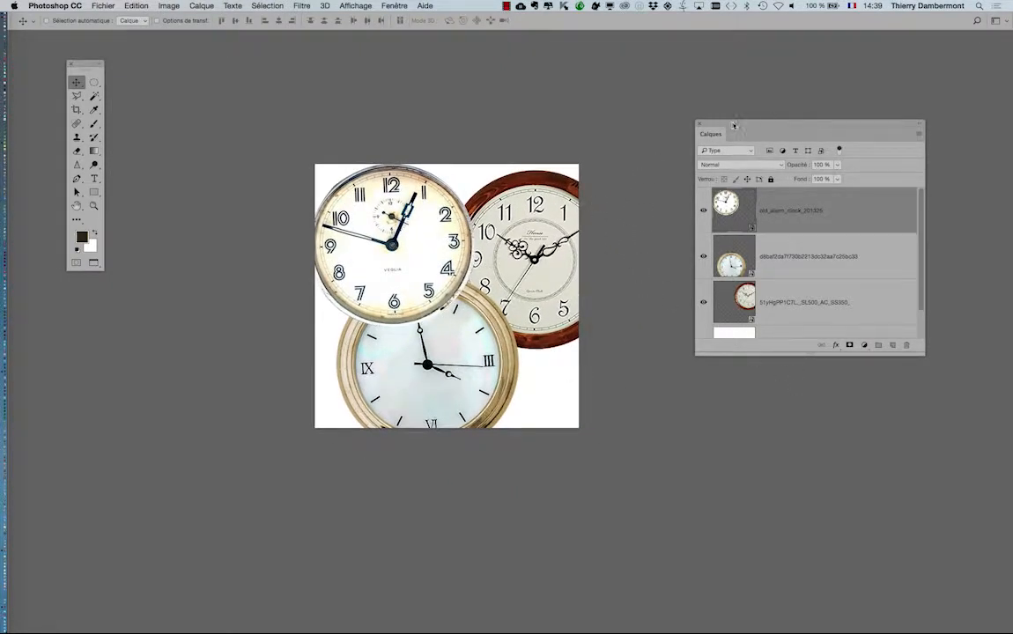
pyautogui.moveTo(734, 125); pyautogui.dragTo(795, 125)
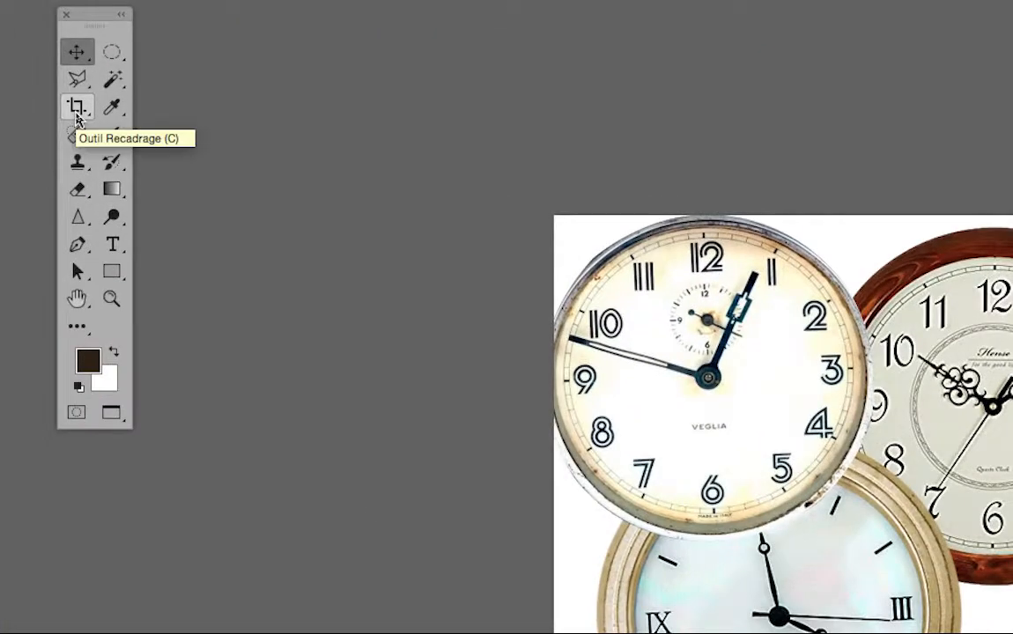
pyautogui.click(75, 111)
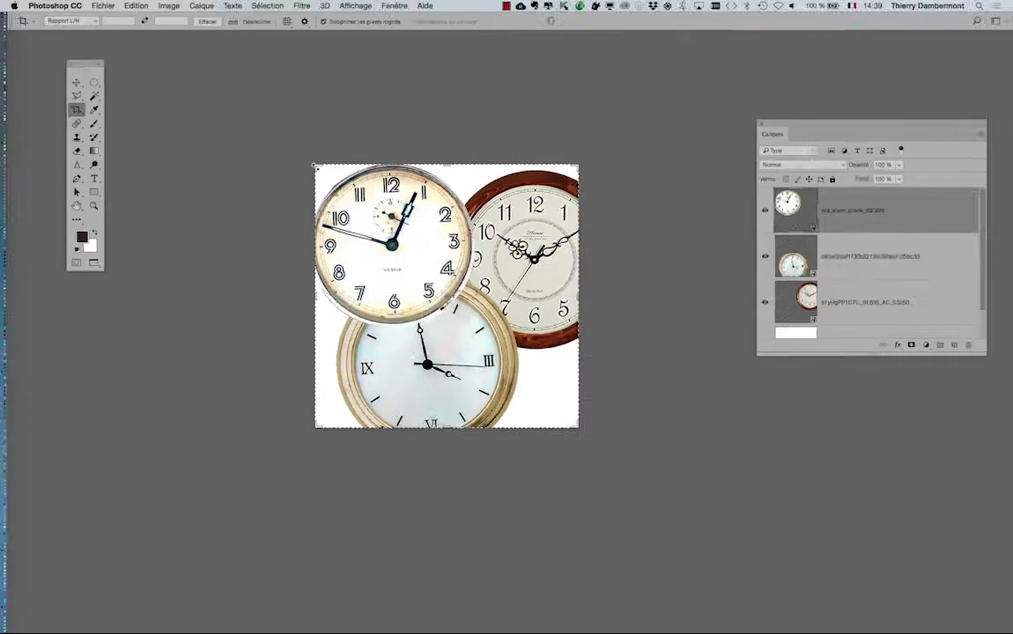
pyautogui.moveTo(314, 165); pyautogui.dragTo(204, 88)
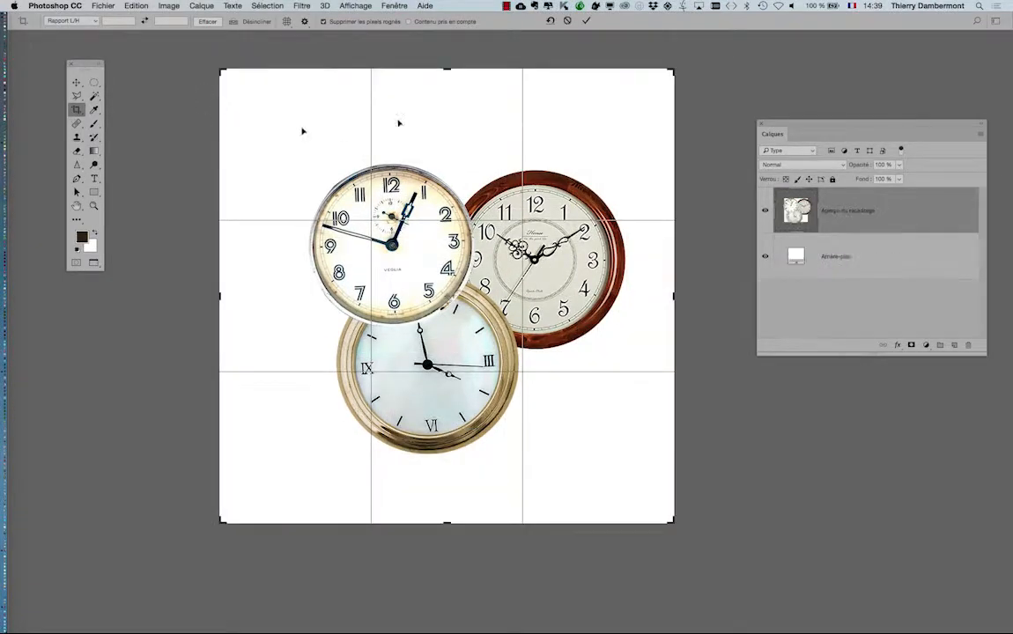
pyautogui.click(586, 21)
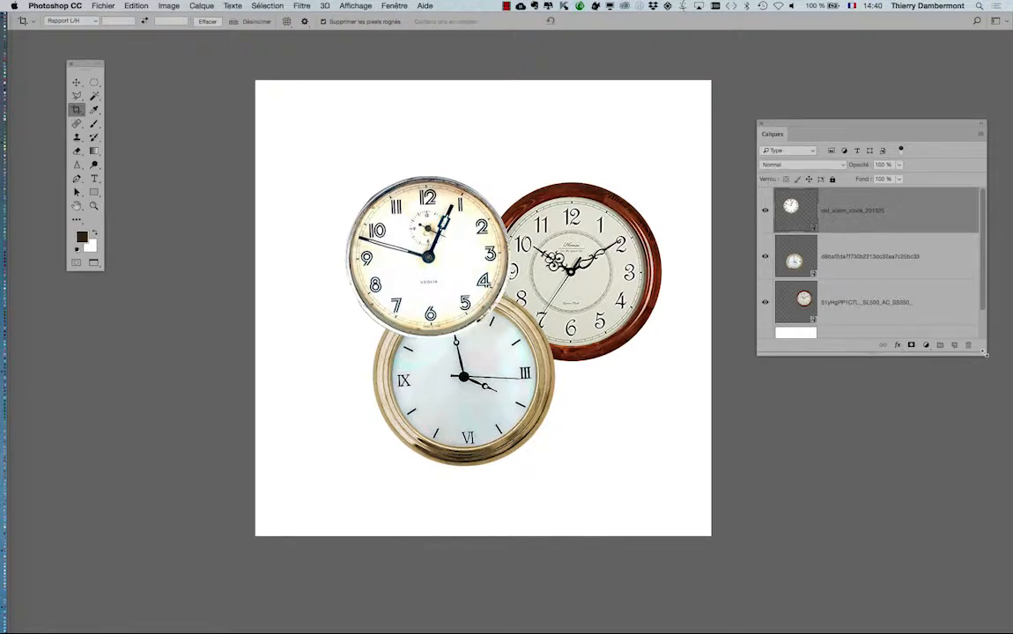
# - Enlarge the Layers panel until every layer shows, and activate the Move tool with automatic layer selection
pyautogui.moveTo(984, 354); pyautogui.dragTo(989, 475)
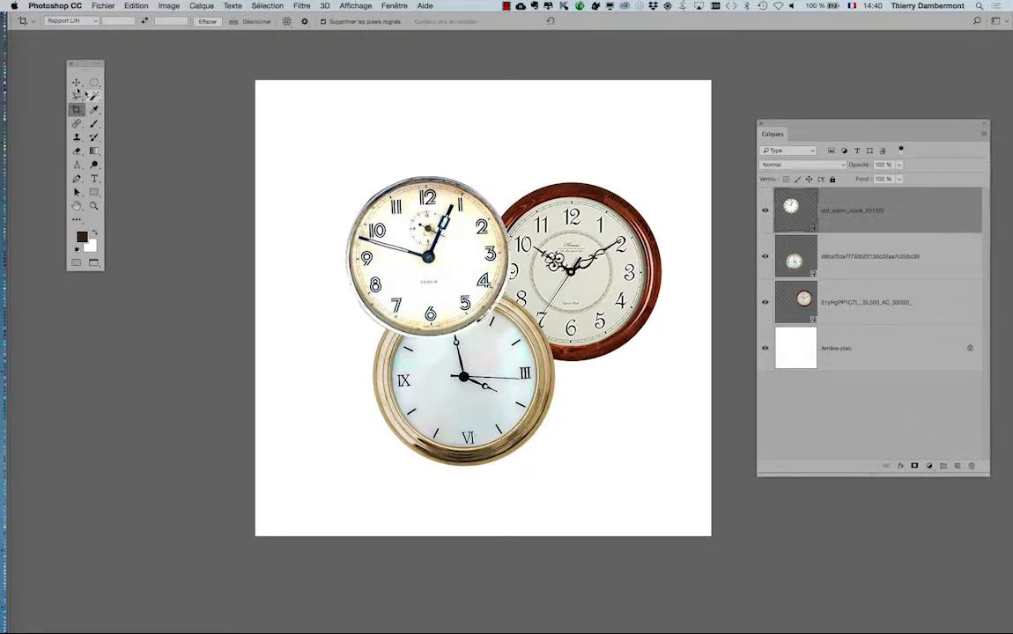
pyautogui.click(77, 83)
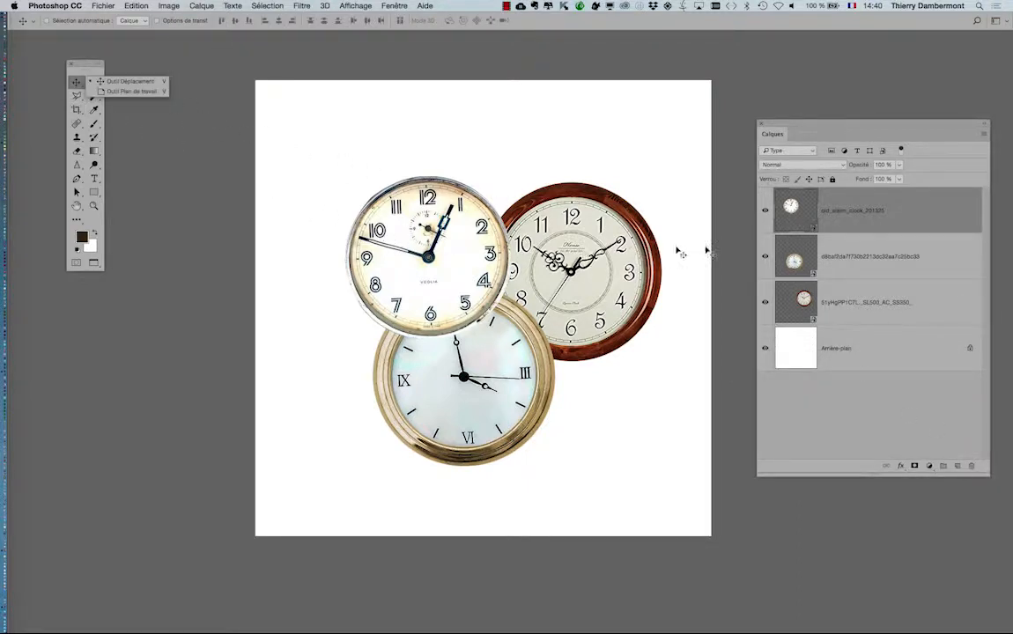
pyautogui.click(831, 262)
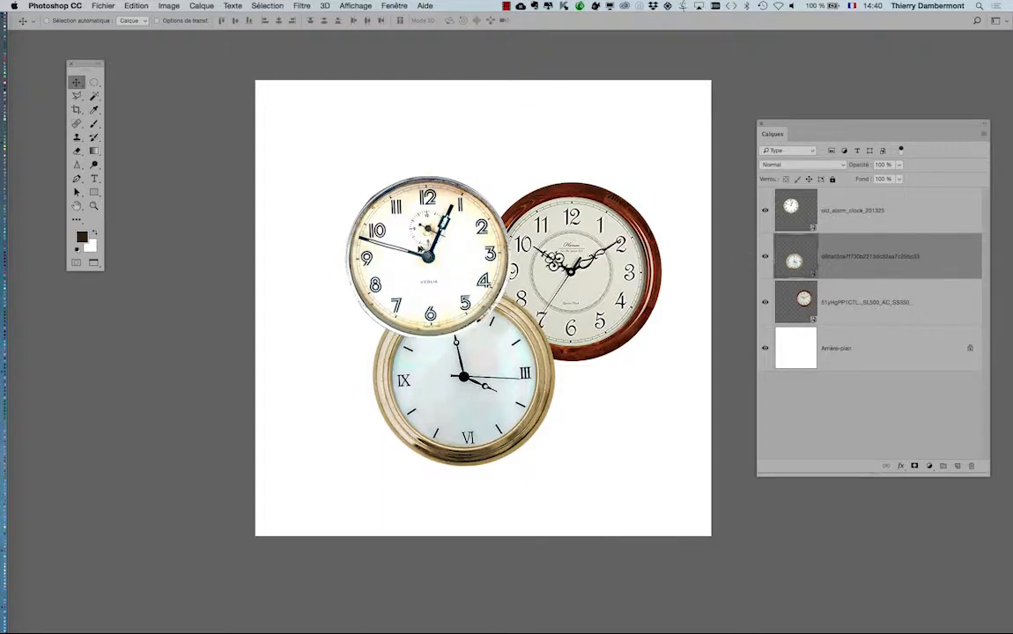
pyautogui.click(851, 227)
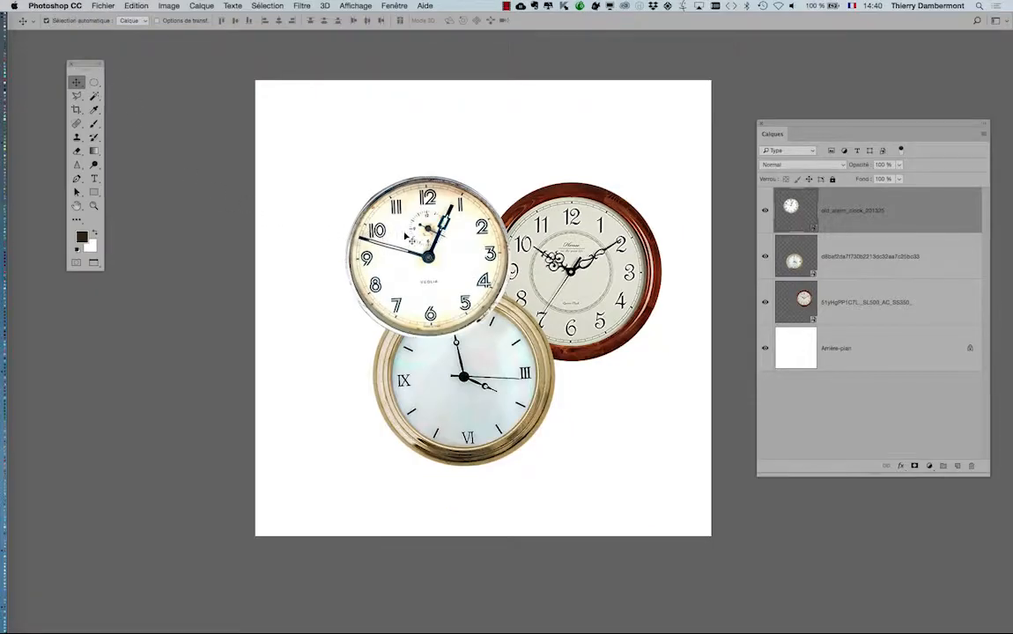
# - Move the alarm clock alone to the canvas's upper left, and overlap the pocket watch with the wall clock's lower edge
pyautogui.moveTo(368, 215); pyautogui.dragTo(304, 174)
pyautogui.moveTo(537, 247); pyautogui.dragTo(564, 189)
pyautogui.moveTo(496, 340); pyautogui.dragTo(512, 388)
pyautogui.moveTo(550, 294); pyautogui.dragTo(503, 329)
pyautogui.moveTo(492, 393); pyautogui.dragTo(499, 347)
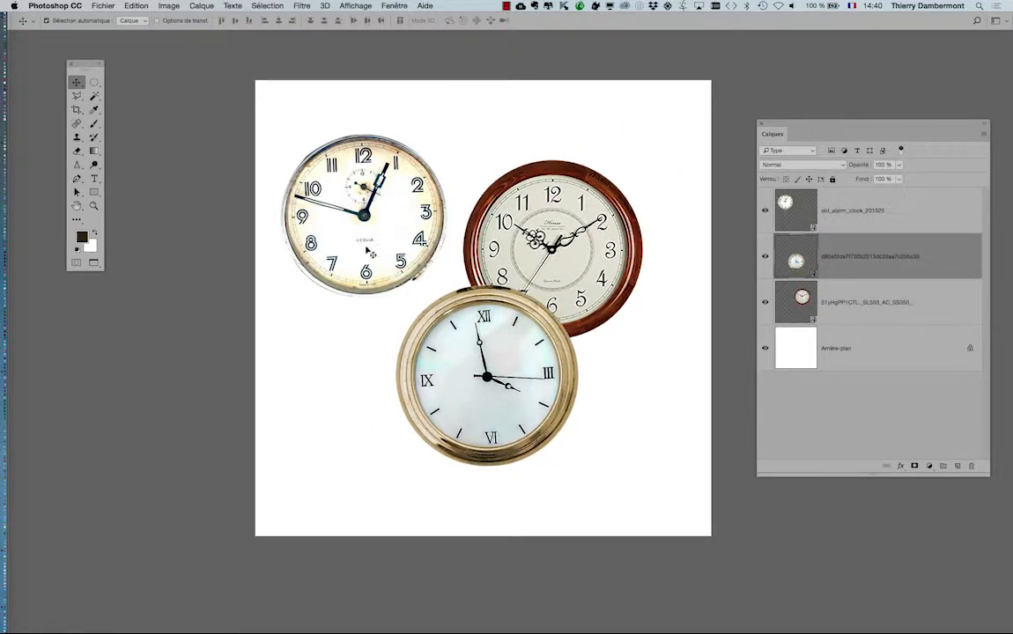
# - Regroup the clocks with the wall clock at the upper right, the pocket watch below and the alarm clock overlapping both
pyautogui.moveTo(366, 243)
pyautogui.mouseDown()
pyautogui.moveTo(432, 260)
pyautogui.moveTo(368, 245)
pyautogui.moveTo(382, 255)
pyautogui.mouseUp()
pyautogui.moveTo(497, 354); pyautogui.dragTo(454, 384)
pyautogui.moveTo(542, 295); pyautogui.dragTo(568, 269)
pyautogui.moveTo(412, 248); pyautogui.dragTo(451, 264)
pyautogui.moveTo(412, 389); pyautogui.dragTo(446, 330)
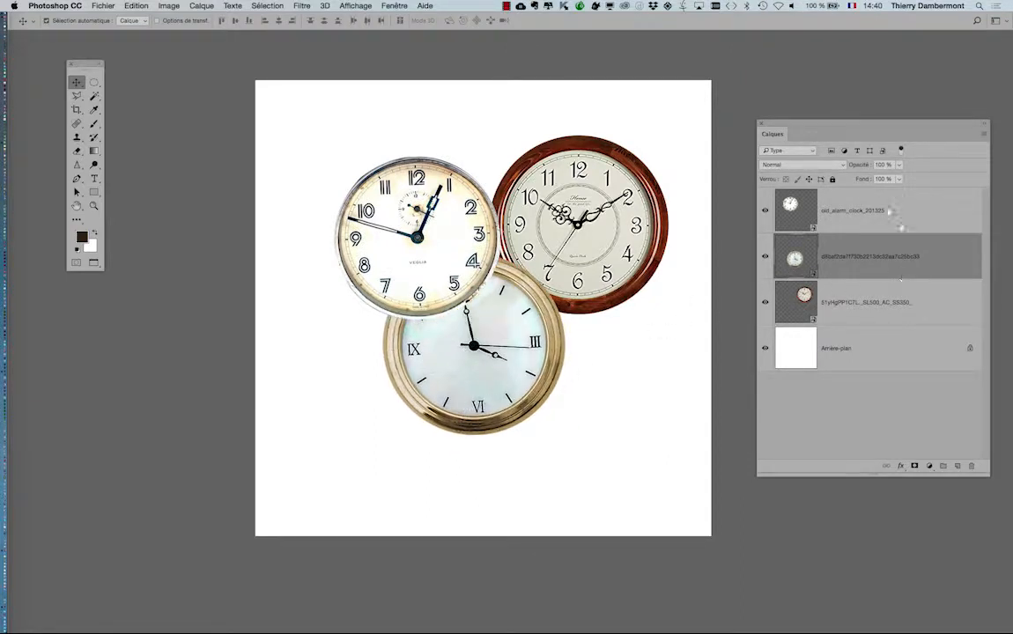
pyautogui.click(874, 214)
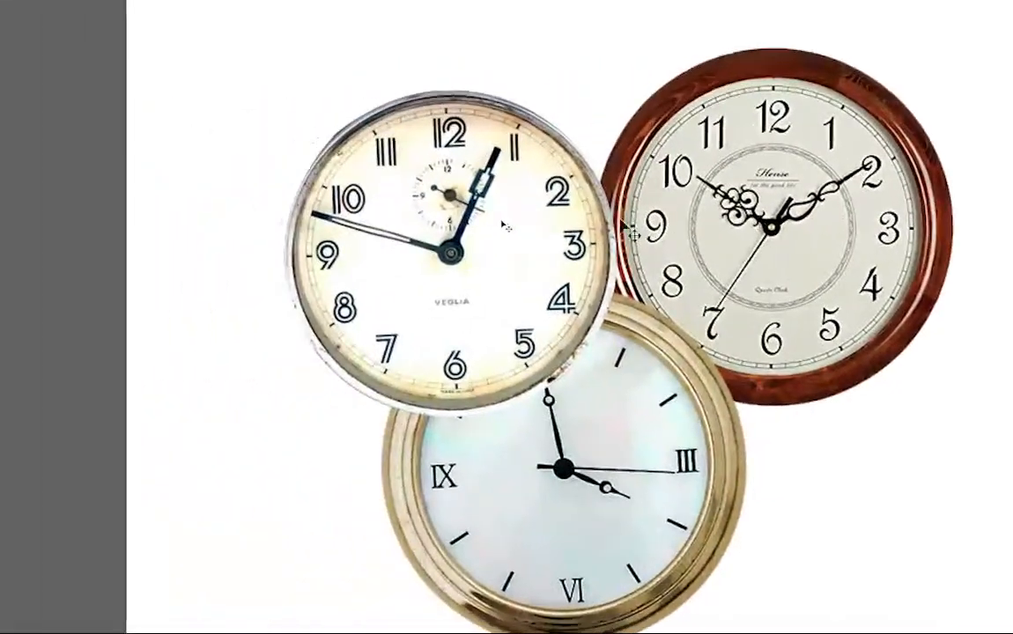
pyautogui.moveTo(603, 224)
pyautogui.mouseDown()
pyautogui.moveTo(652, 215)
pyautogui.moveTo(620, 220)
pyautogui.mouseUp()
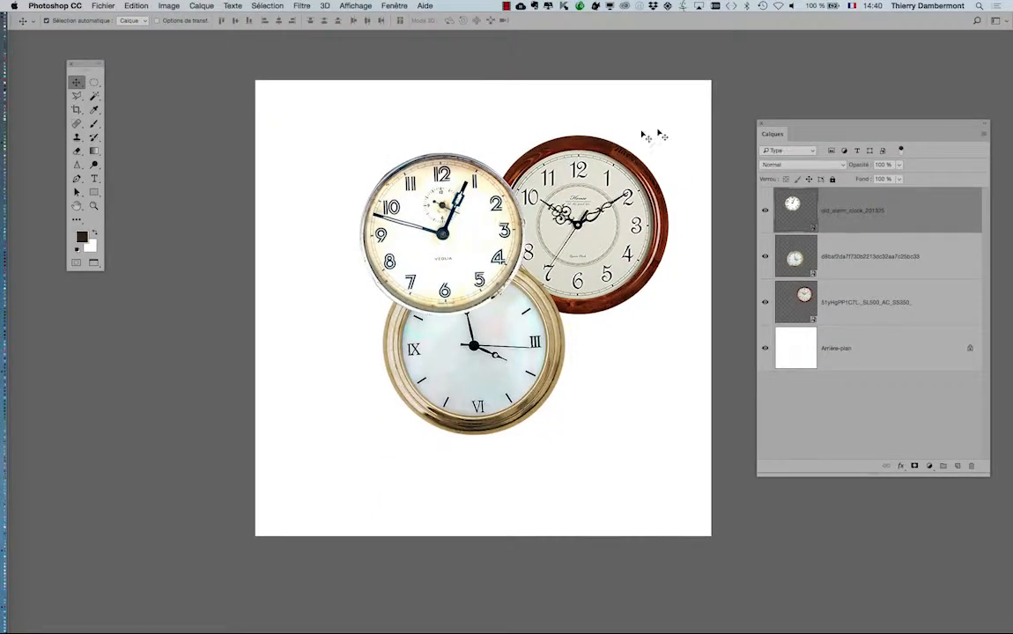
# - Add a drop shadow (Ombre portée) to the alarm clock layer and place its settings dialog clear of the clocks
pyautogui.moveTo(790, 125); pyautogui.dragTo(762, 66)
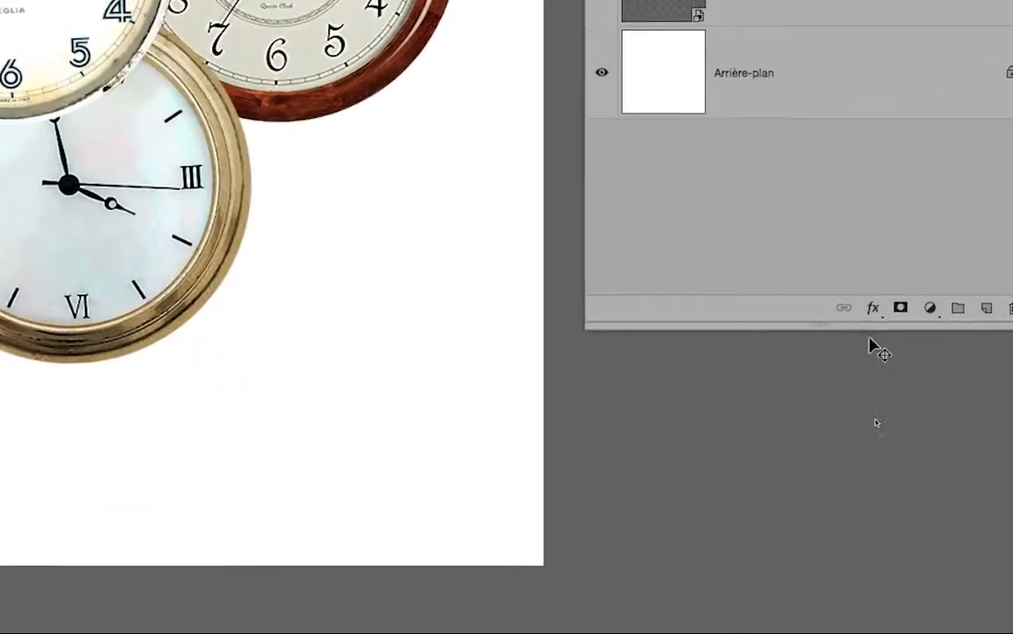
pyautogui.click(869, 324)
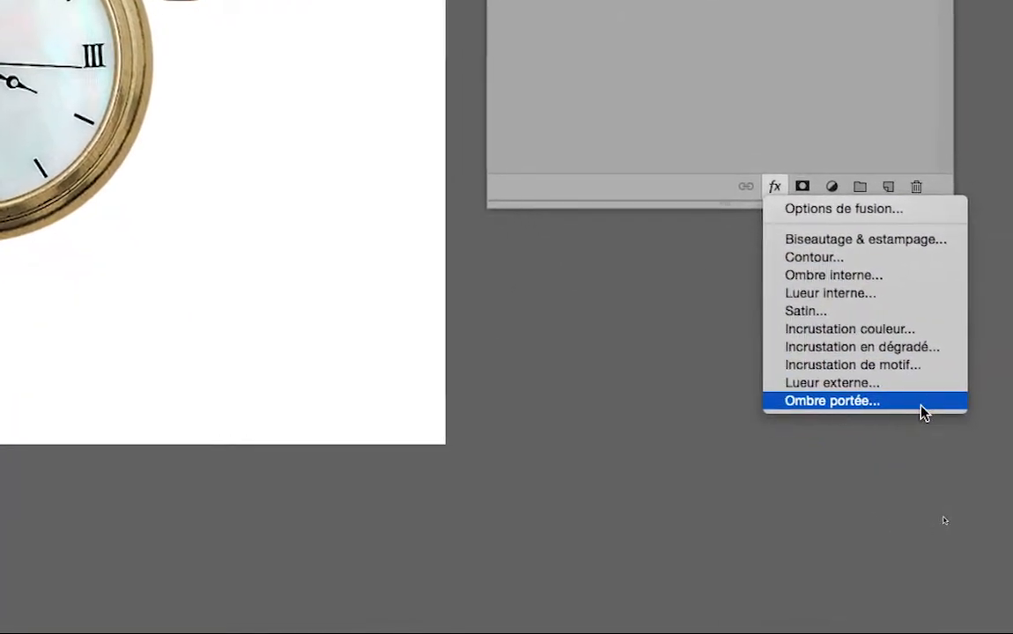
pyautogui.click(919, 401)
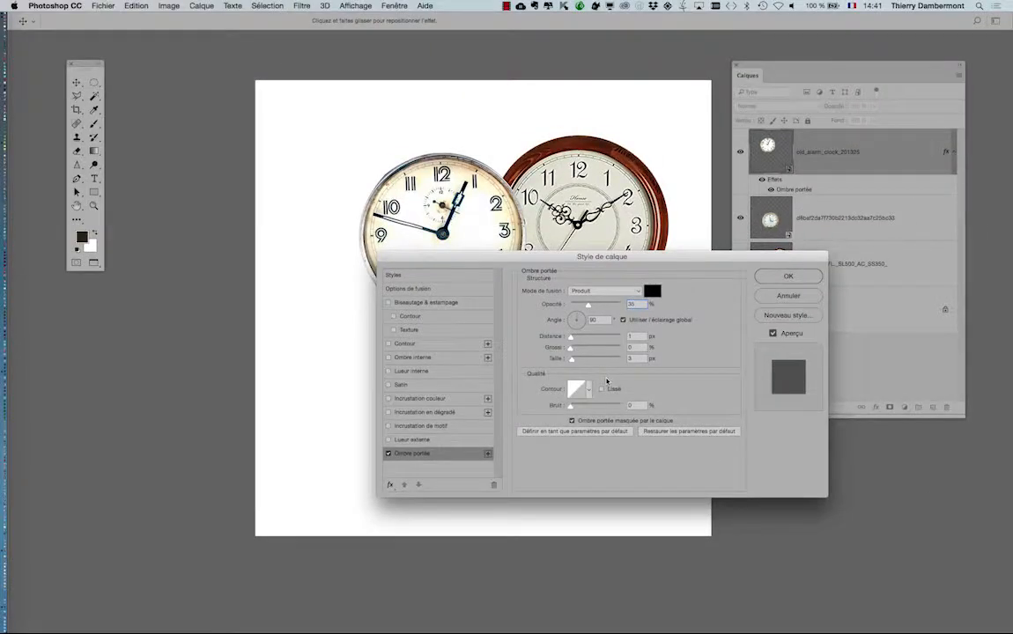
pyautogui.moveTo(532, 259); pyautogui.dragTo(672, 141)
pyautogui.hscroll(5, 324, 162)
pyautogui.scroll(-2, 324, 162)
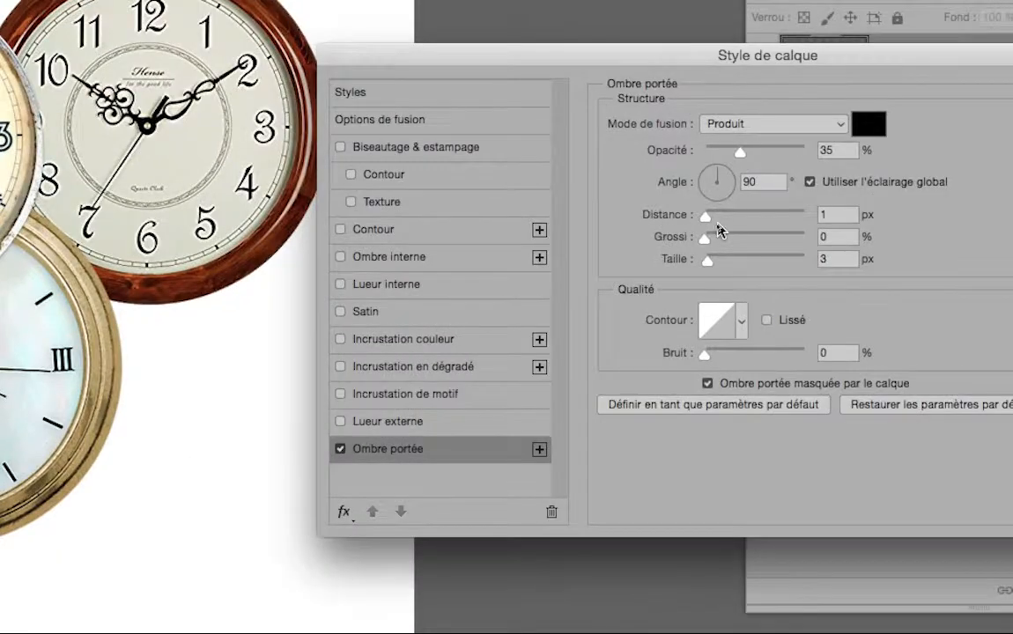
# - Set the shadow's distance to 11 px, spread to 7 %, size to 21 px and opacity to 43 %, and apply it
pyautogui.click(713, 219)
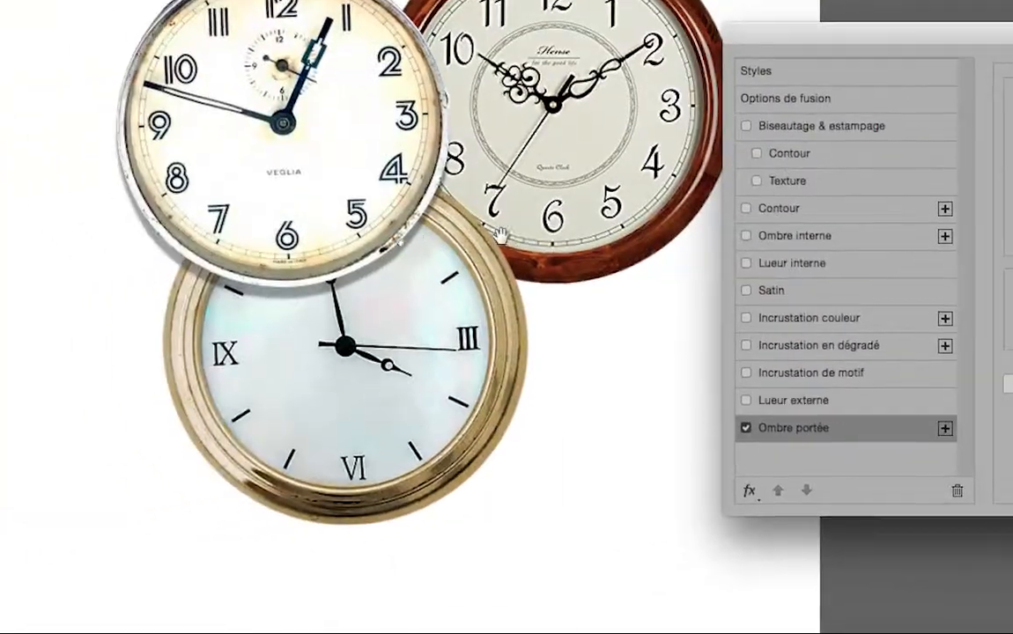
pyautogui.moveTo(95, 264); pyautogui.dragTo(281, 254)
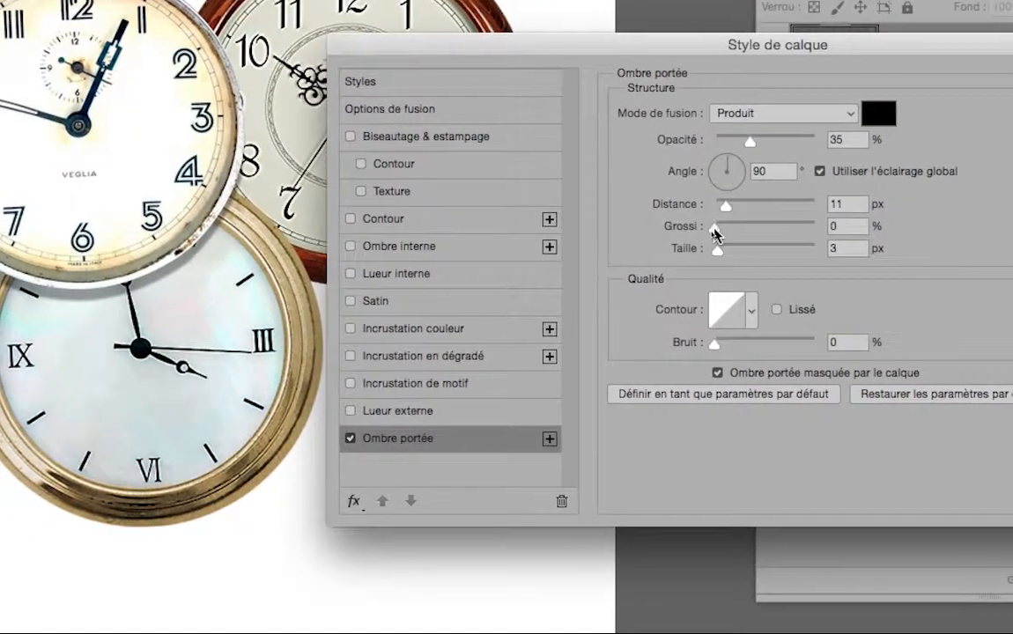
pyautogui.moveTo(762, 232); pyautogui.dragTo(723, 242)
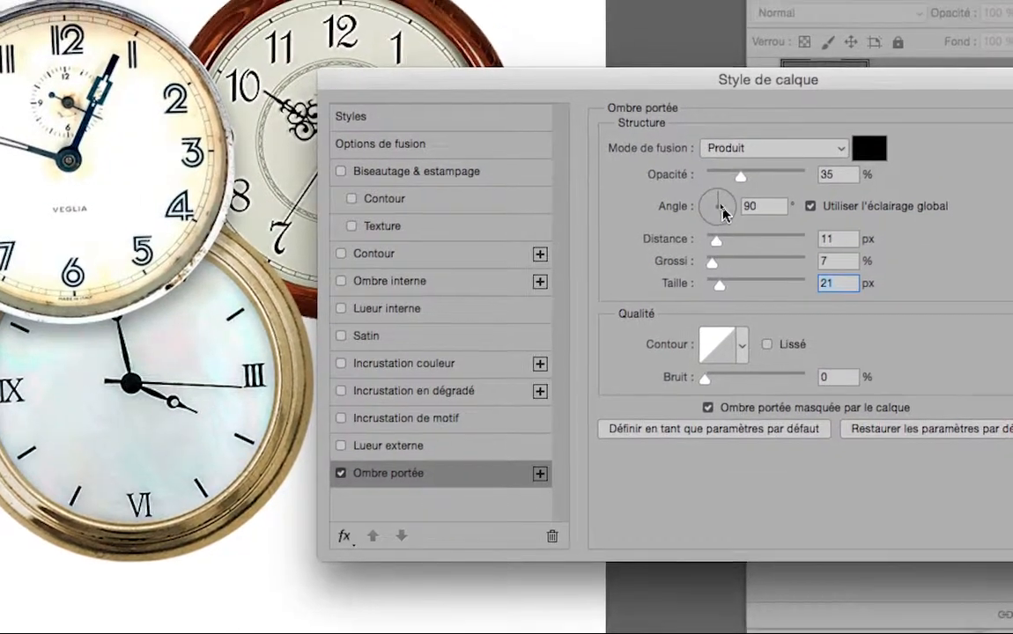
pyautogui.moveTo(740, 176); pyautogui.dragTo(733, 202)
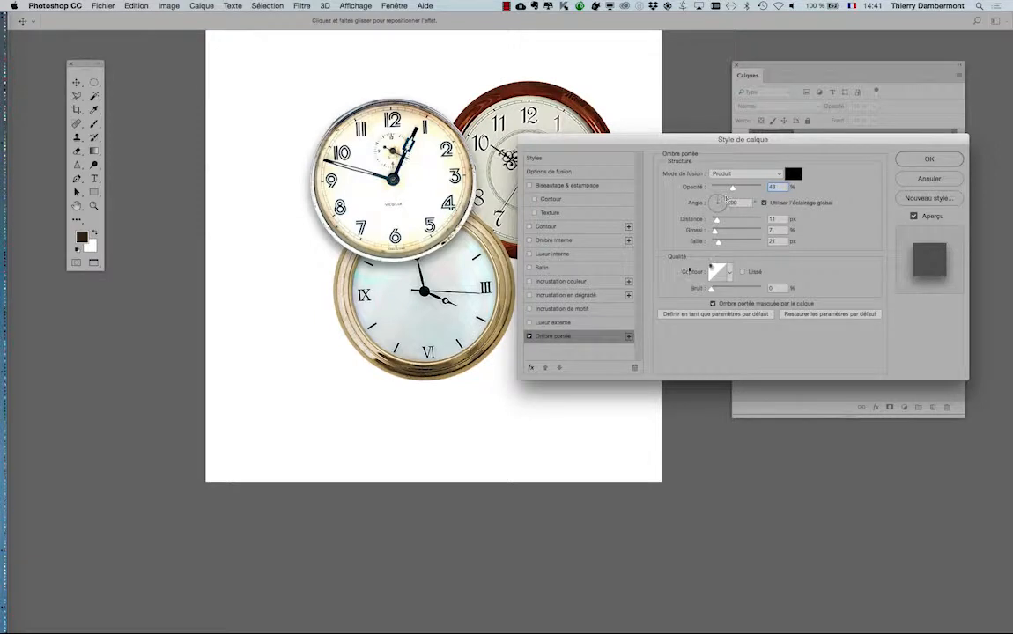
pyautogui.moveTo(766, 143); pyautogui.dragTo(727, 285)
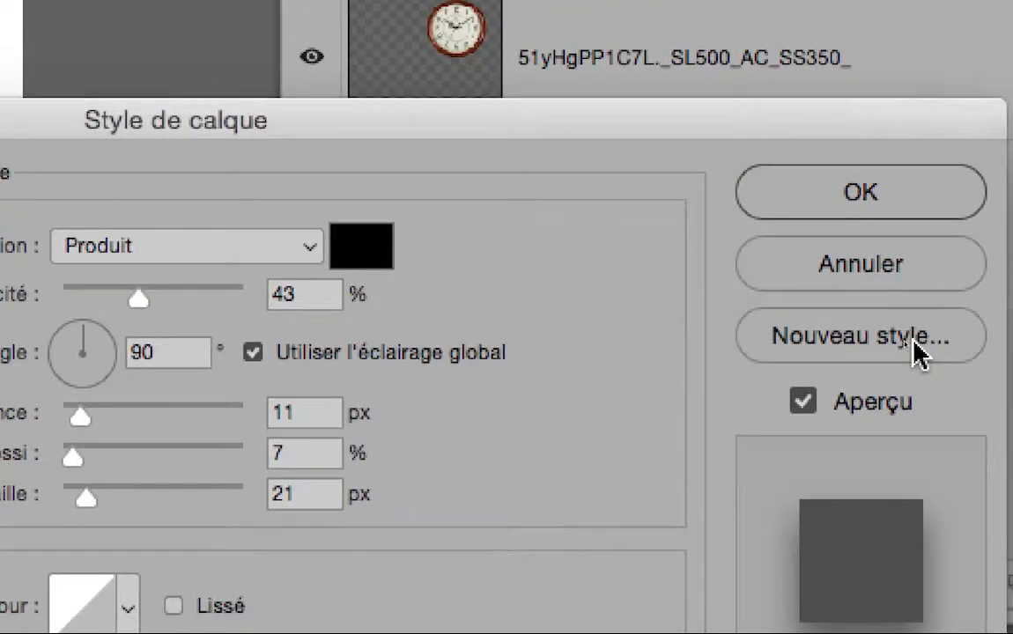
pyautogui.press('alt')
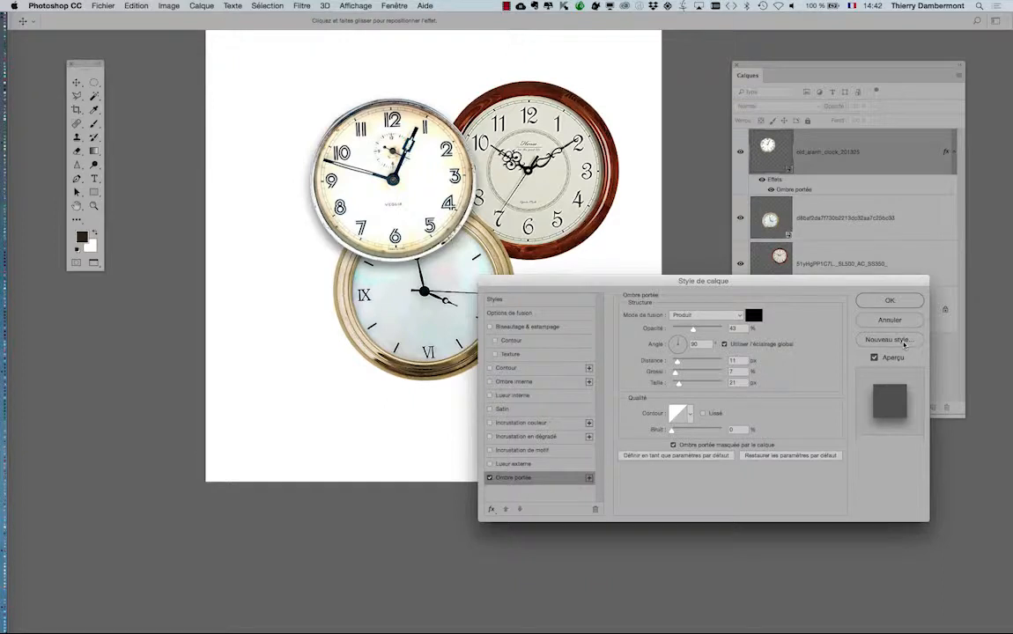
pyautogui.click(888, 301)
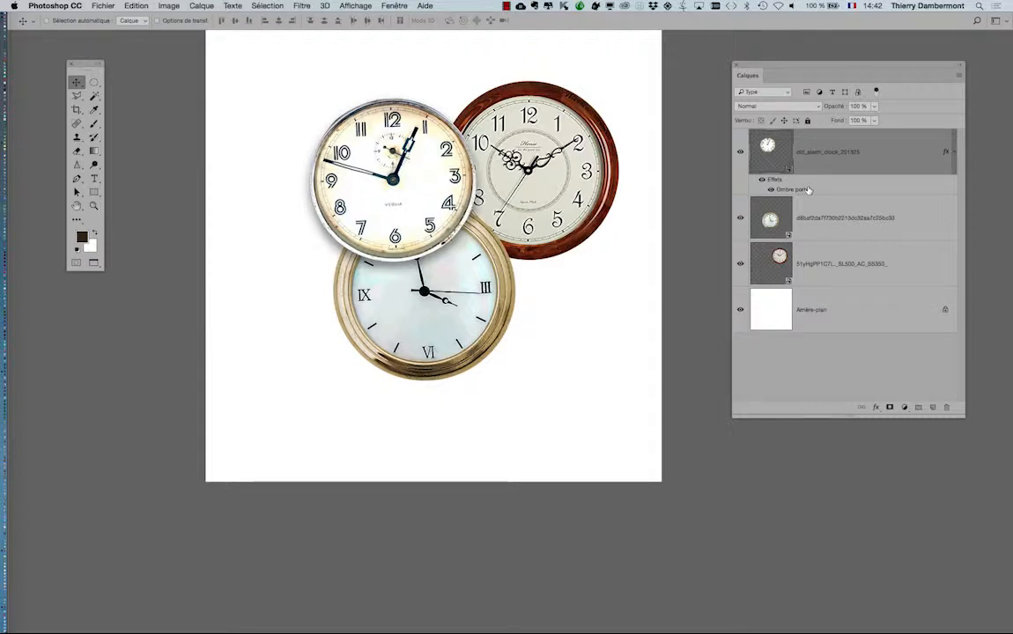
# - Show the Styles panel, detach it between the image and the layers, and enlarge it
pyautogui.moveTo(615, 189); pyautogui.dragTo(520, 213)
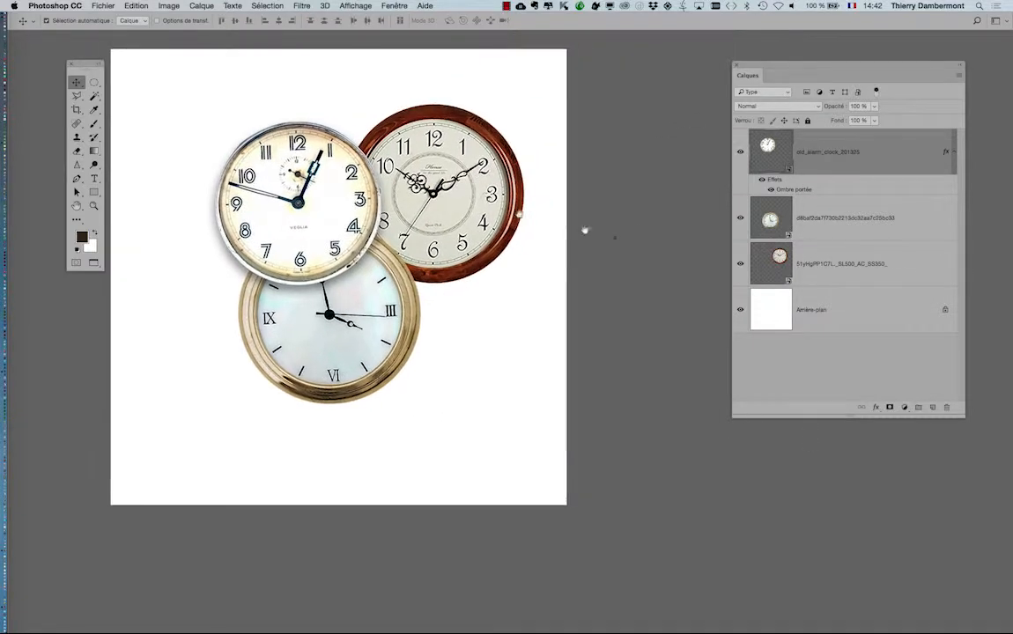
pyautogui.click(393, 5)
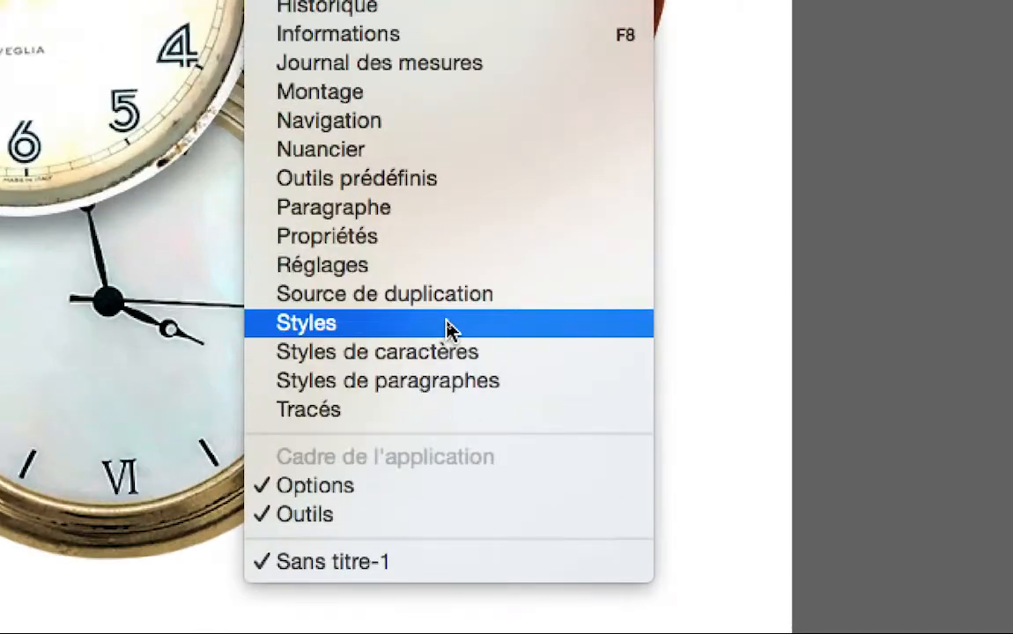
pyautogui.click(448, 323)
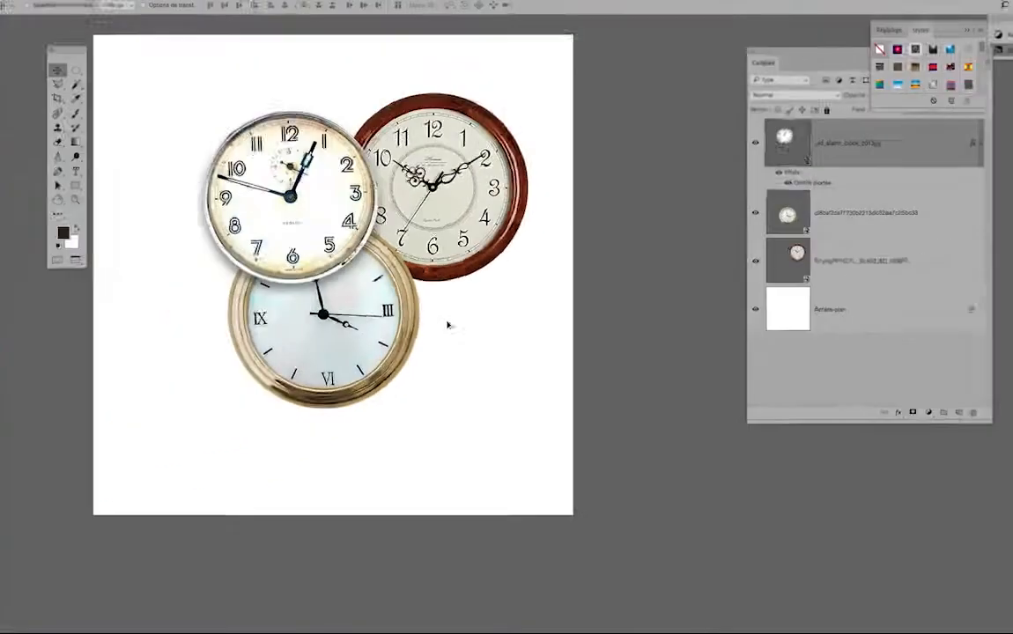
pyautogui.moveTo(883, 45); pyautogui.dragTo(613, 127)
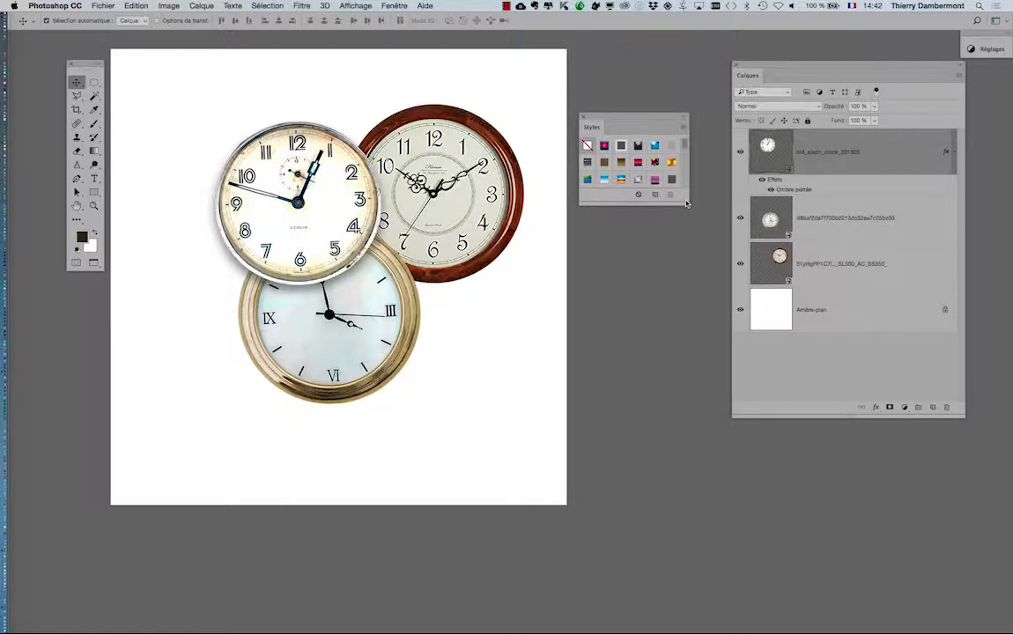
pyautogui.moveTo(685, 201); pyautogui.dragTo(739, 370)
pyautogui.moveTo(651, 120); pyautogui.dragTo(612, 91)
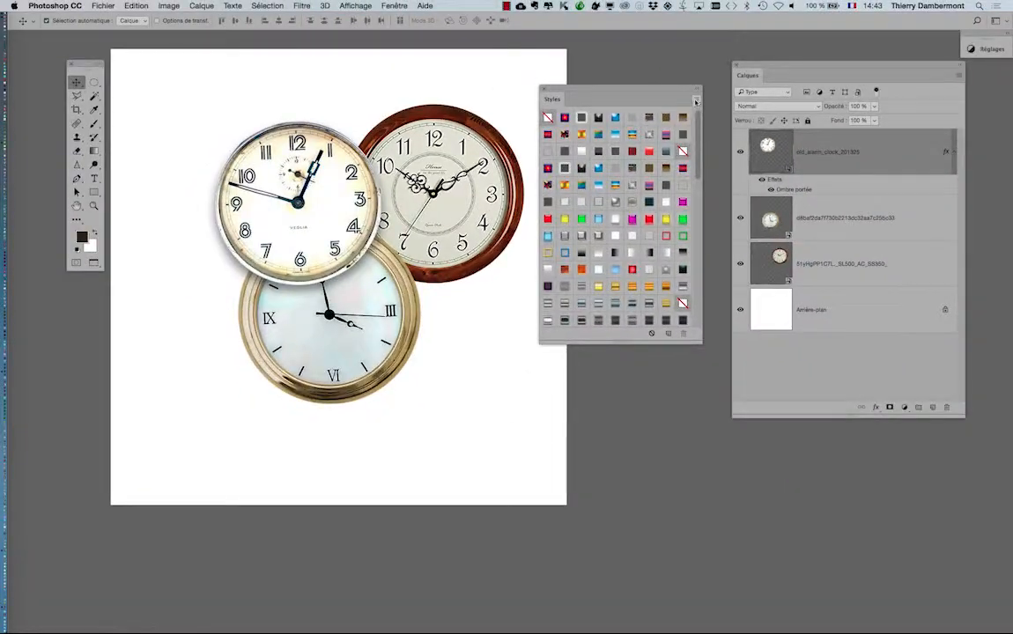
# - Display the styles as a large list (Grande liste) and look through the available presets
pyautogui.click(696, 102)
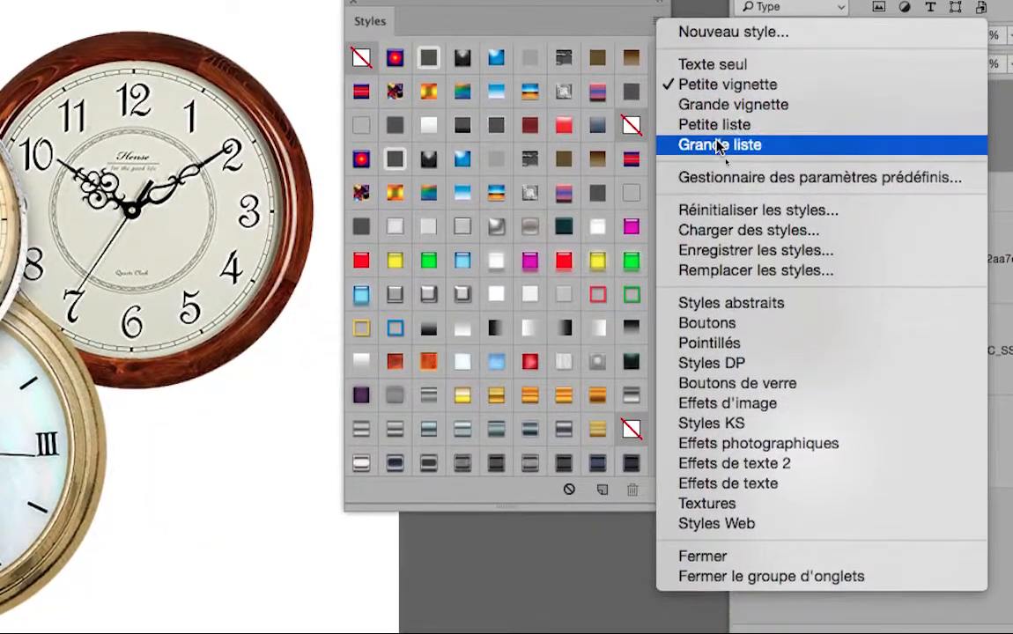
pyautogui.click(720, 145)
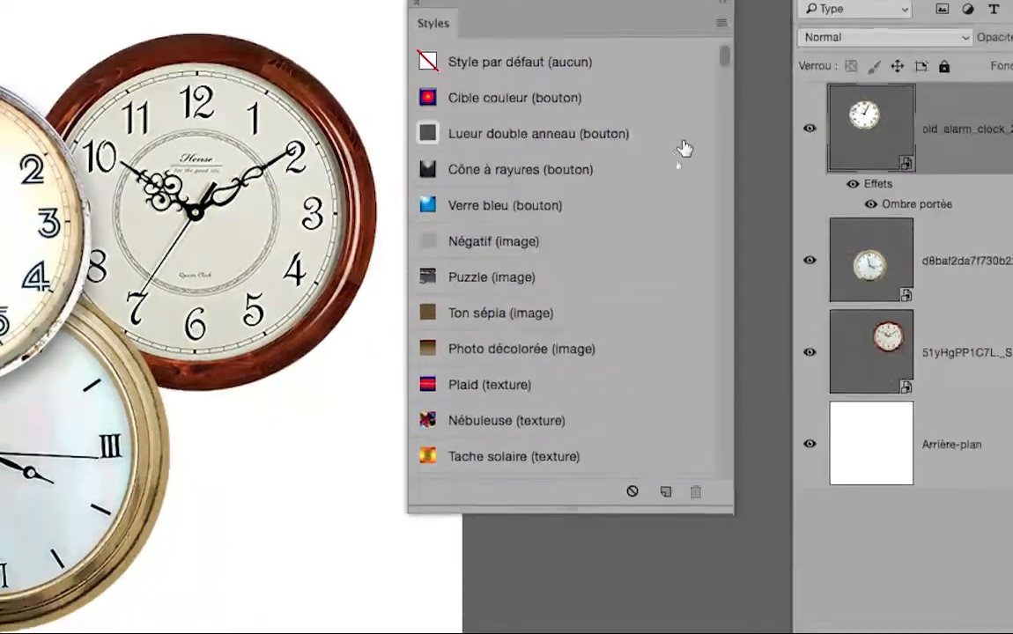
pyautogui.scroll(-3, 641, 343)
pyautogui.scroll(-12, 678, 191)
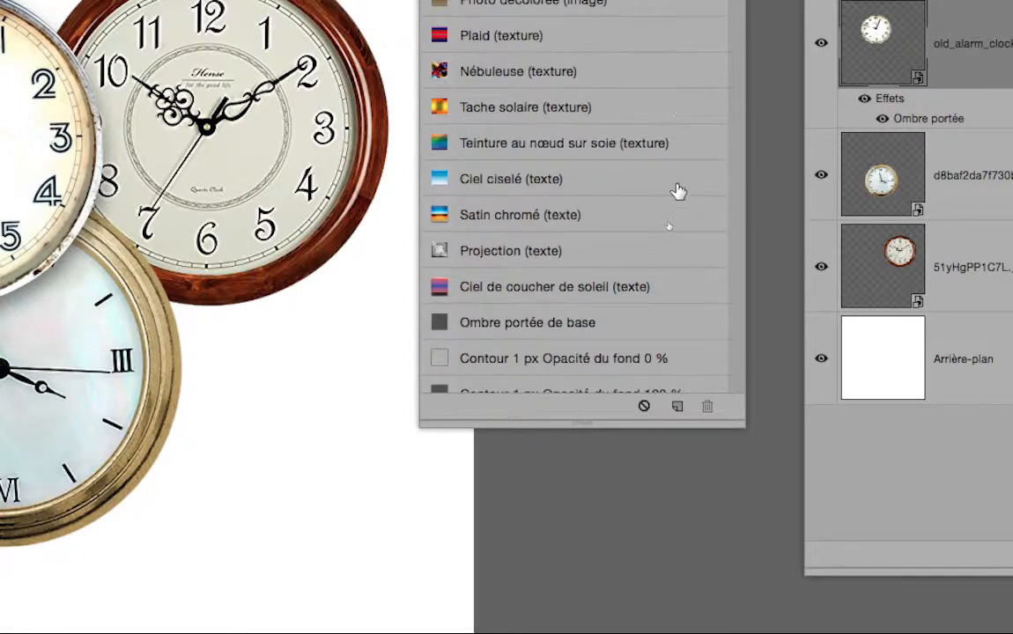
pyautogui.scroll(-16, 678, 191)
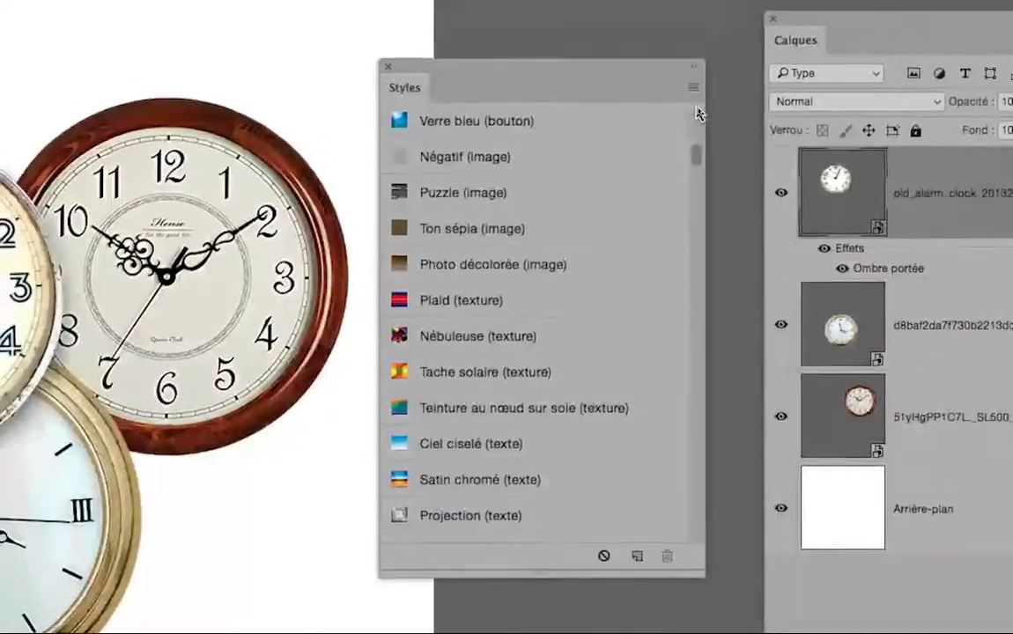
# - Save the alarm clock's layer effects as a new style named "ombre sous horloge", also adding it to the current library
pyautogui.click(695, 95)
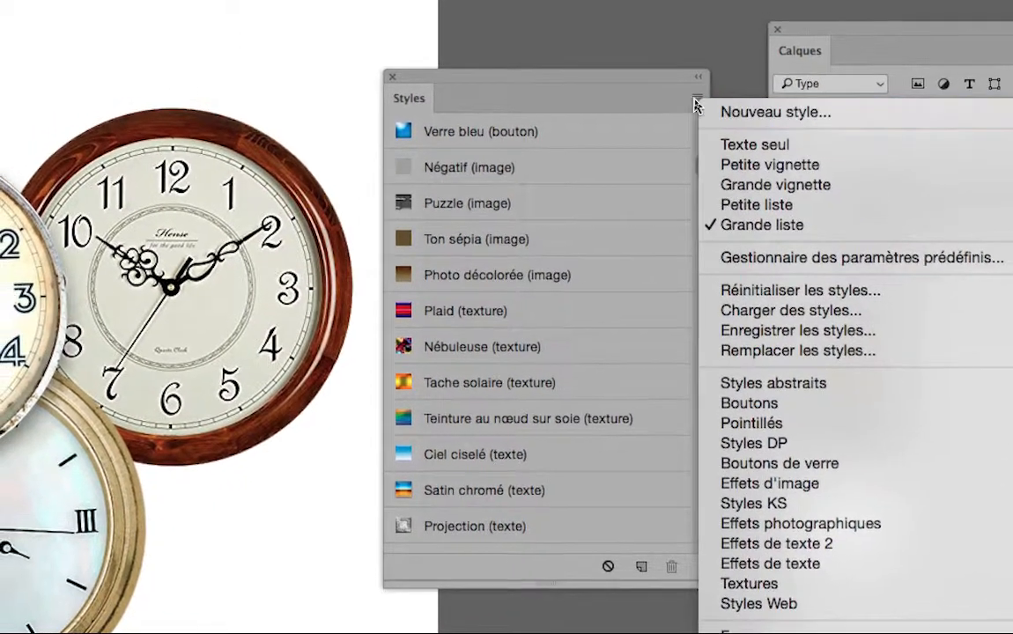
pyautogui.click(674, 89)
pyautogui.click(674, 89)
pyautogui.click(698, 107)
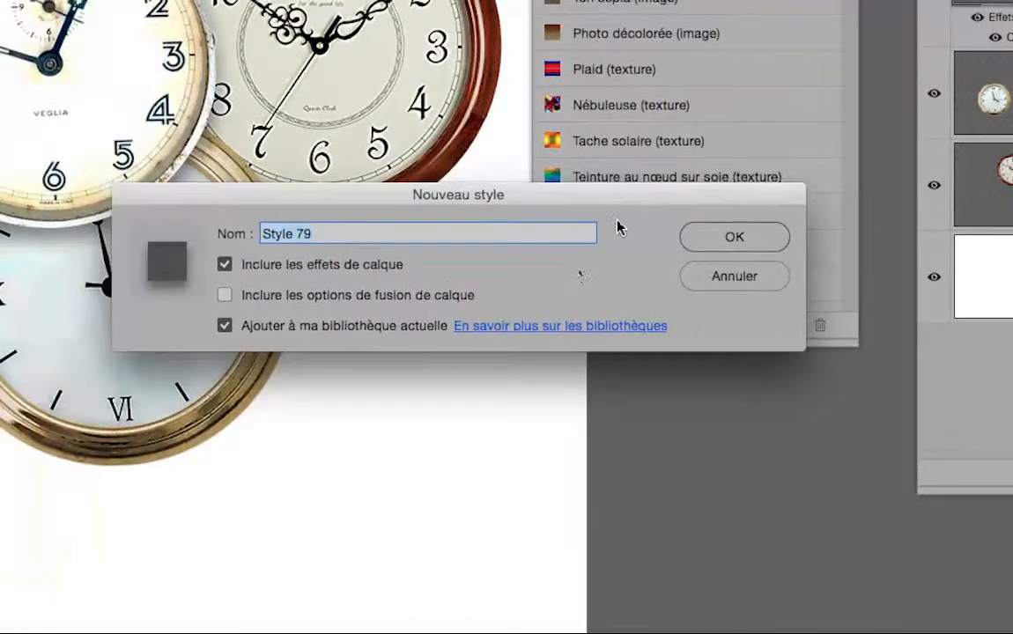
pyautogui.moveTo(611, 189); pyautogui.dragTo(603, 292)
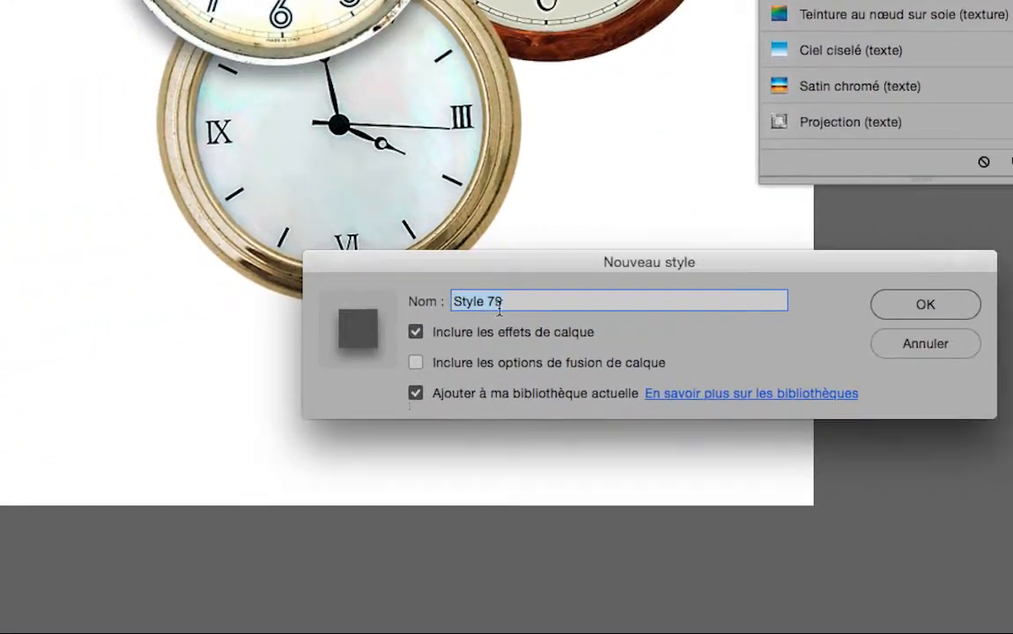
pyautogui.write('ombre horloge')
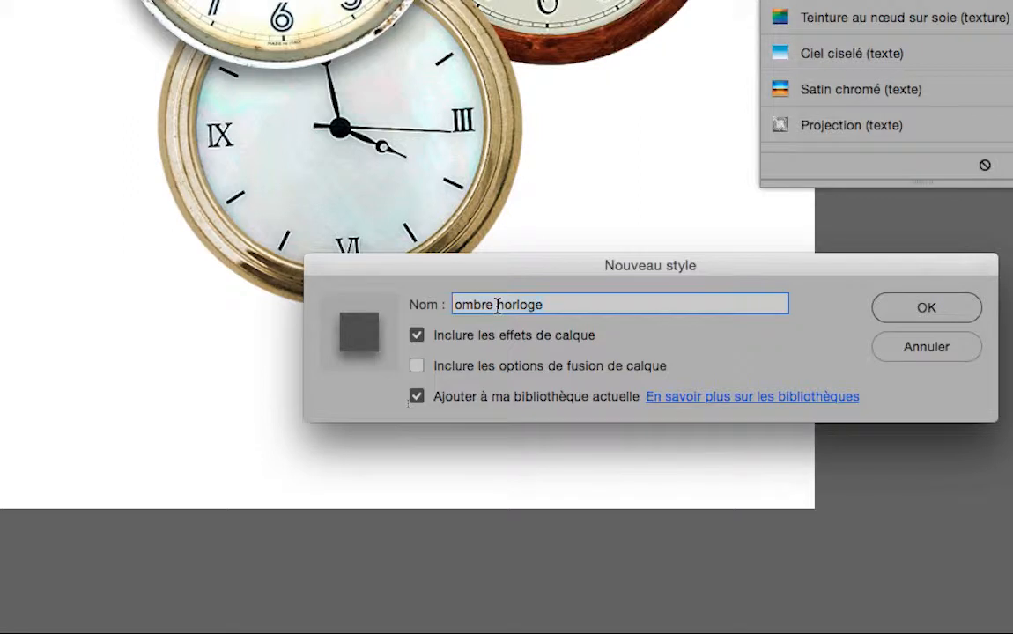
pyautogui.click(497, 304)
pyautogui.write('soous')
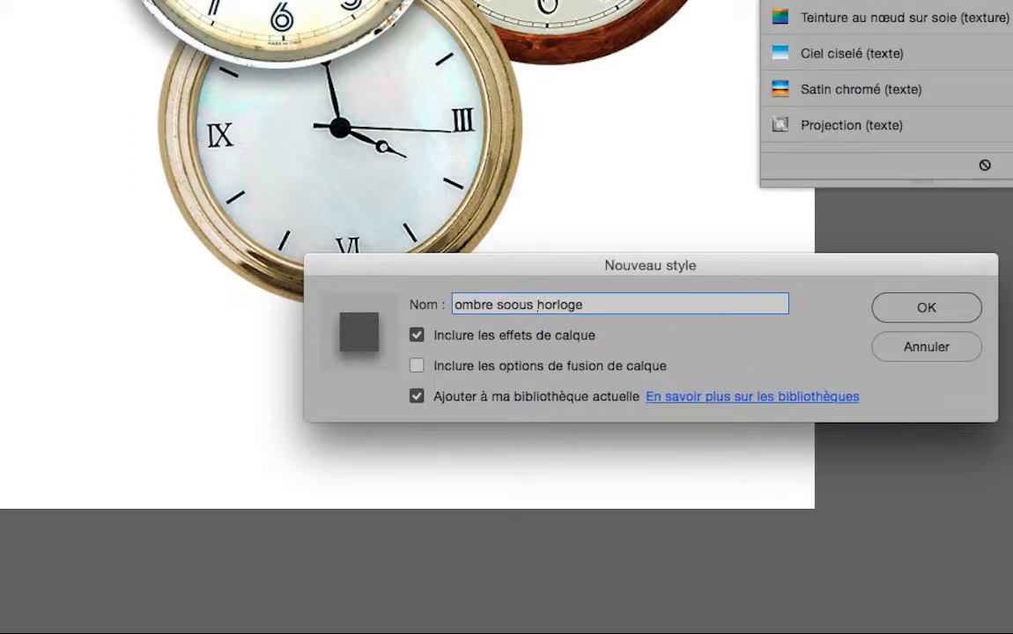
pyautogui.press('super+a')
pyautogui.press('BackSpace')
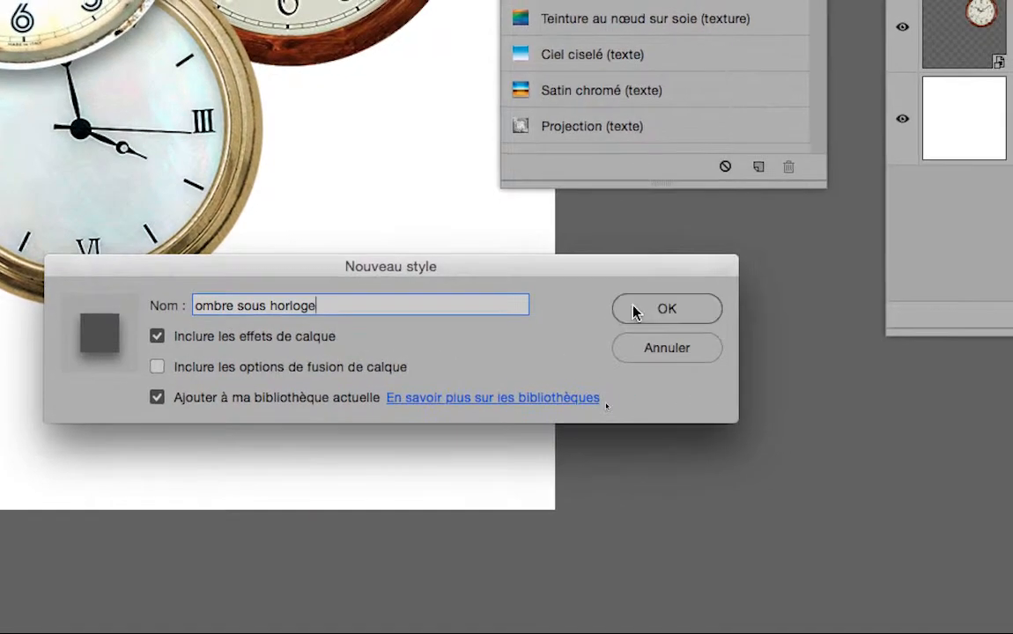
pyautogui.click(869, 309)
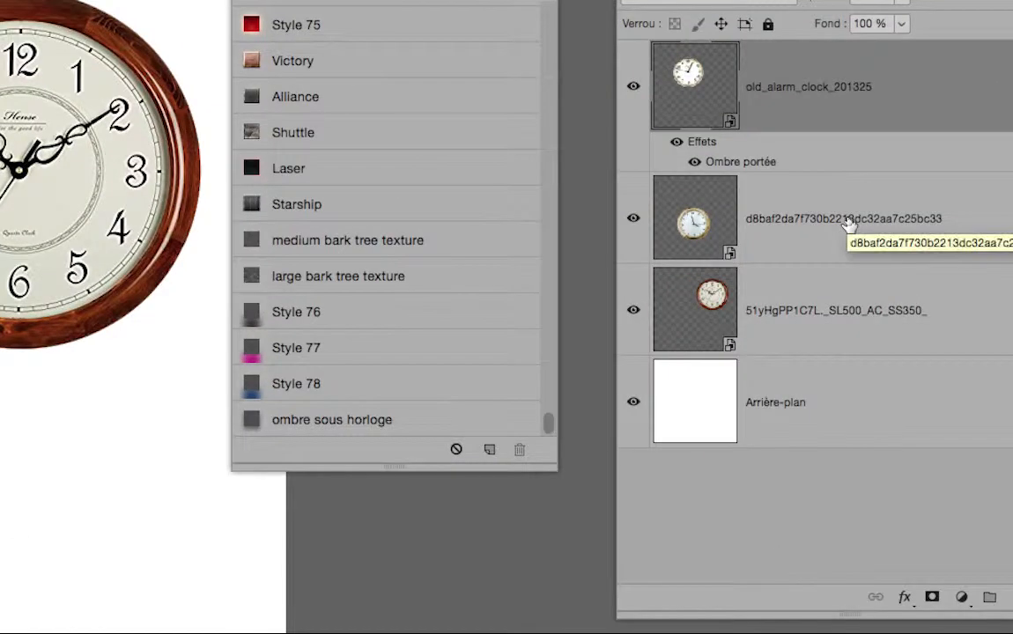
# - Apply the saved style "ombre sous horloge" to both the gold pocket watch layer and the wooden clock layer together
pyautogui.click(847, 221)
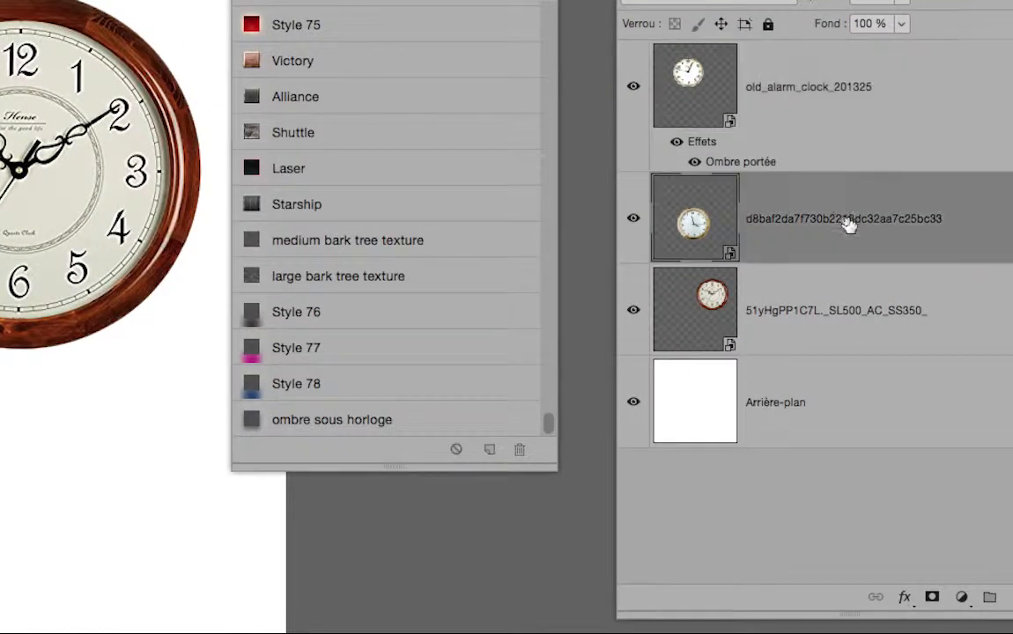
pyautogui.keyDown('shift'); pyautogui.click(829, 277); pyautogui.keyUp('shift')
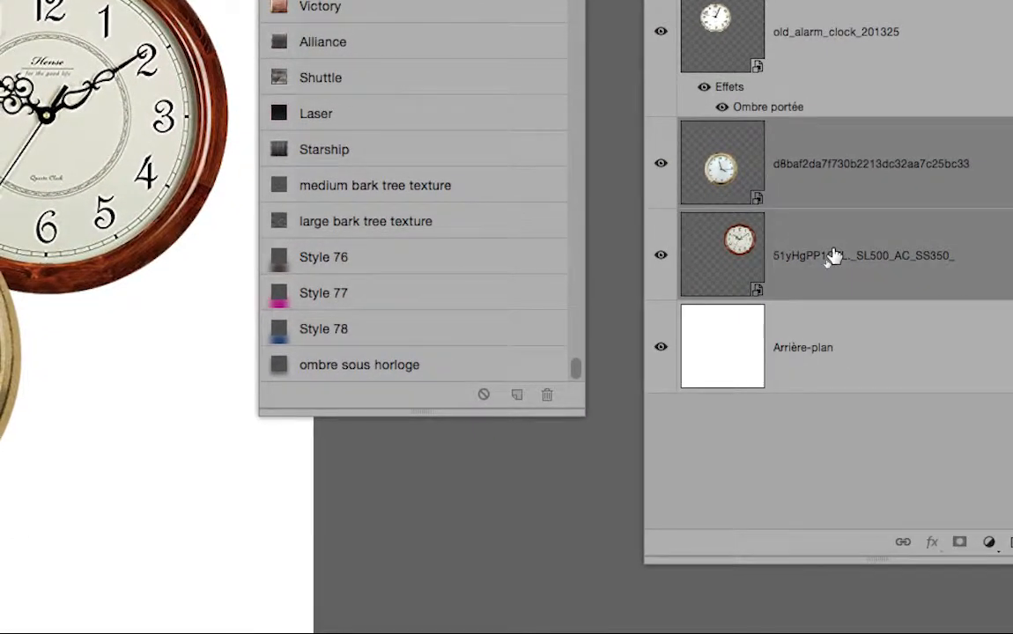
pyautogui.keyDown('super'); pyautogui.click(834, 256); pyautogui.keyUp('super')
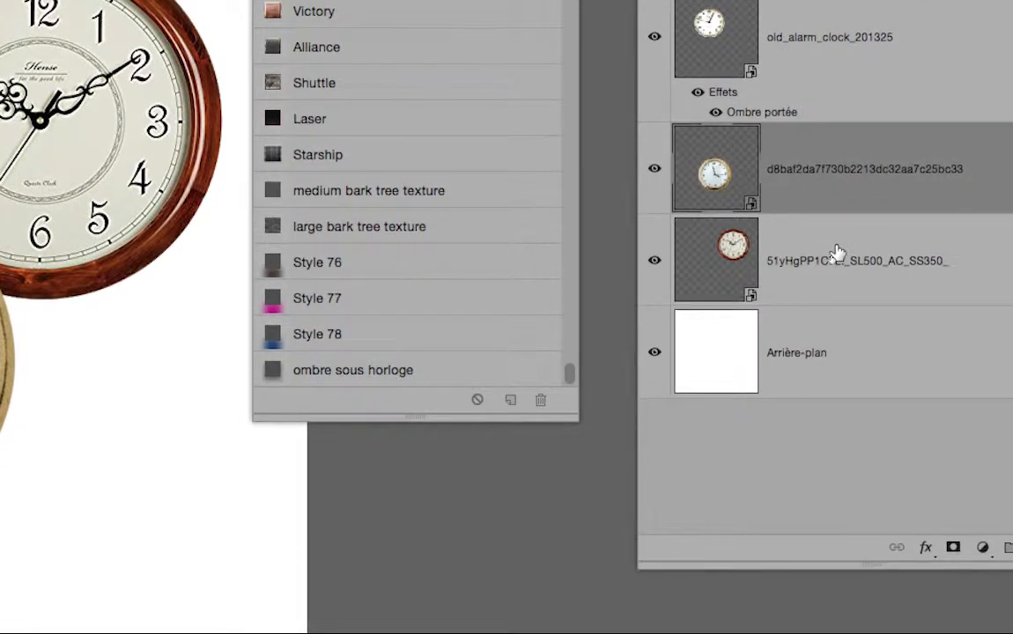
pyautogui.keyDown('shift'); pyautogui.click(833, 254); pyautogui.keyUp('shift')
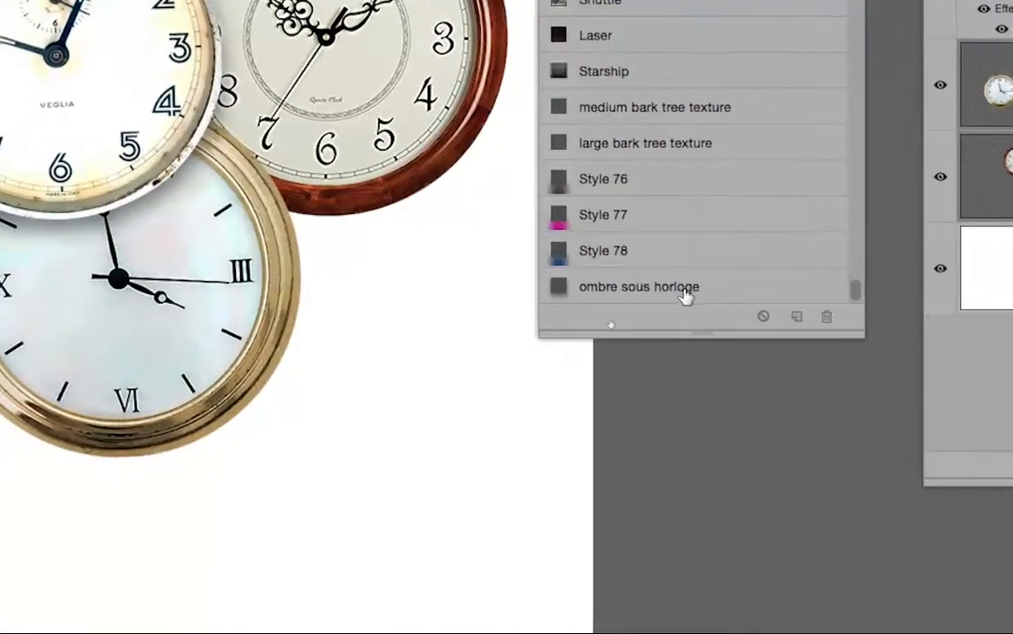
pyautogui.click(681, 290)
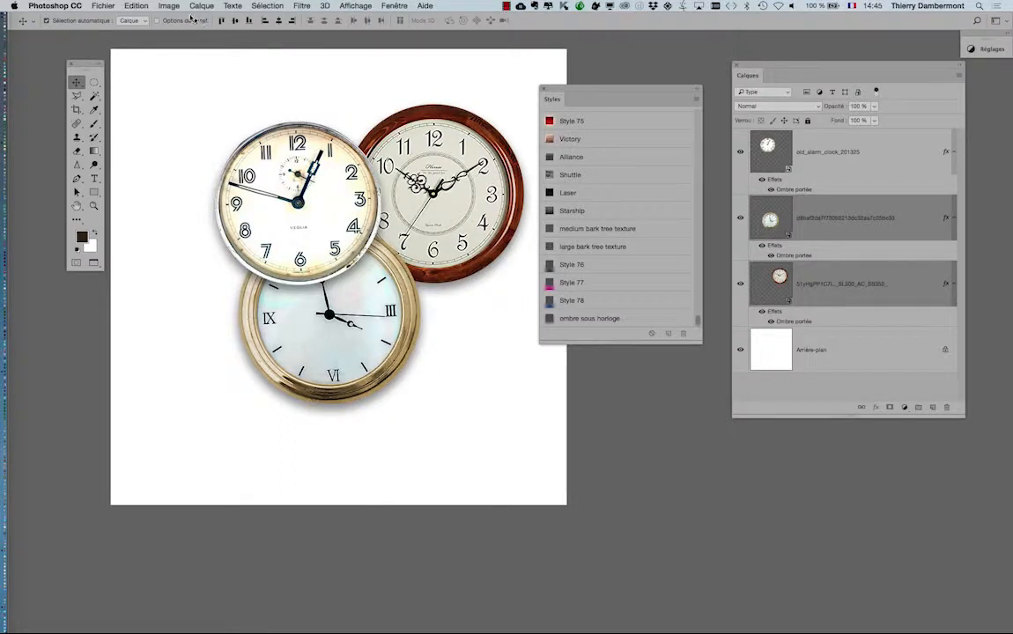
# - Save the document as a PSD file named "motif-horloges-01" in the "incruster une texture" folder
pyautogui.click(103, 6)
pyautogui.click(144, 115)
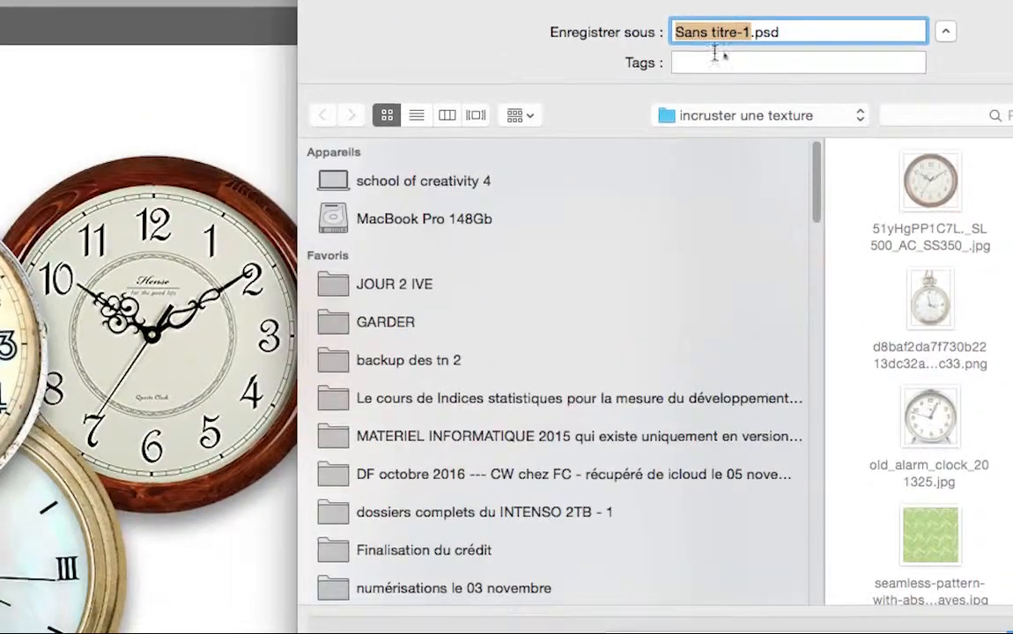
pyautogui.write('motif-h')
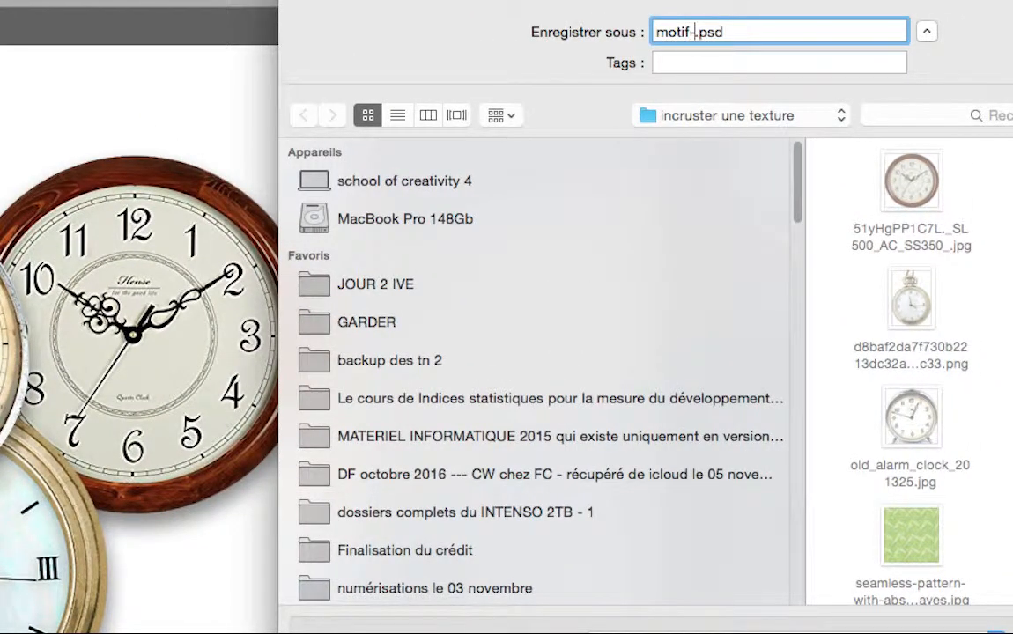
pyautogui.write('orloges')
pyautogui.write('-01')
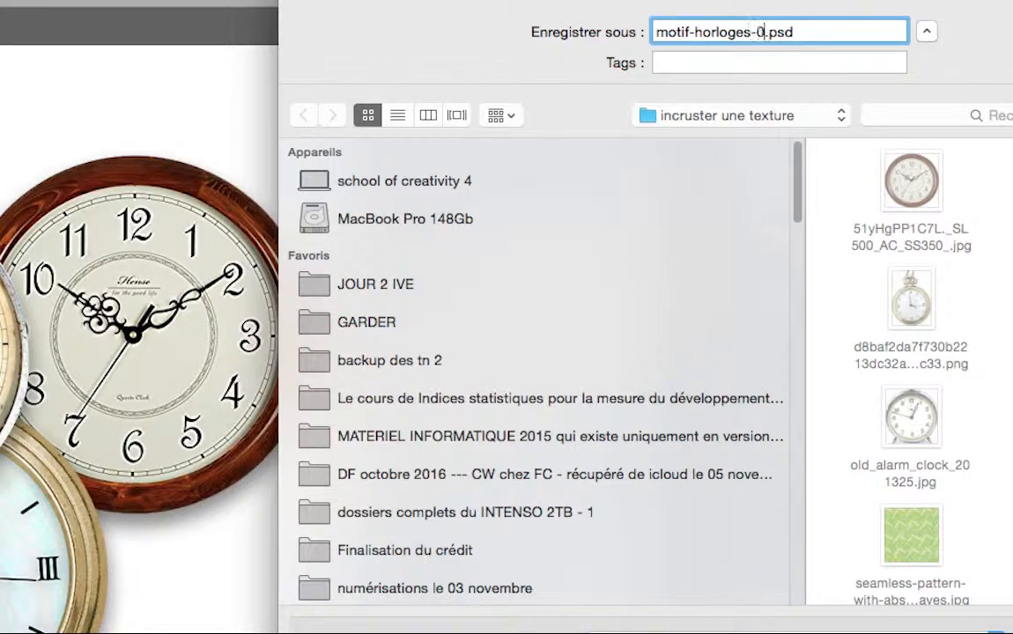